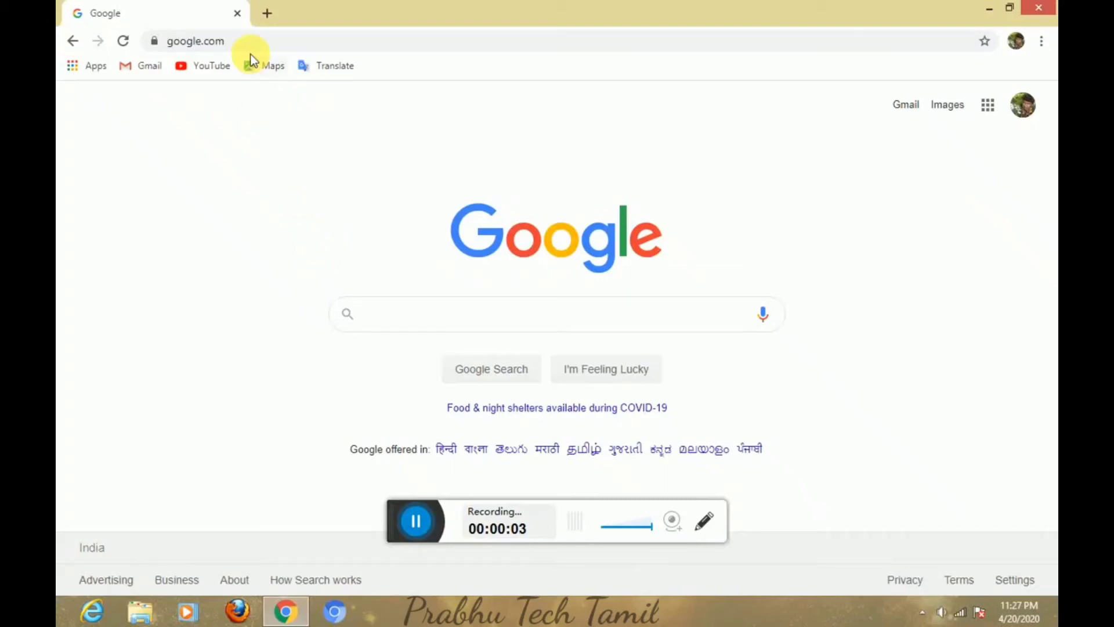
Step: Go to tnpds.gov.in from Chrome's address bar suggestion
click(314, 44)
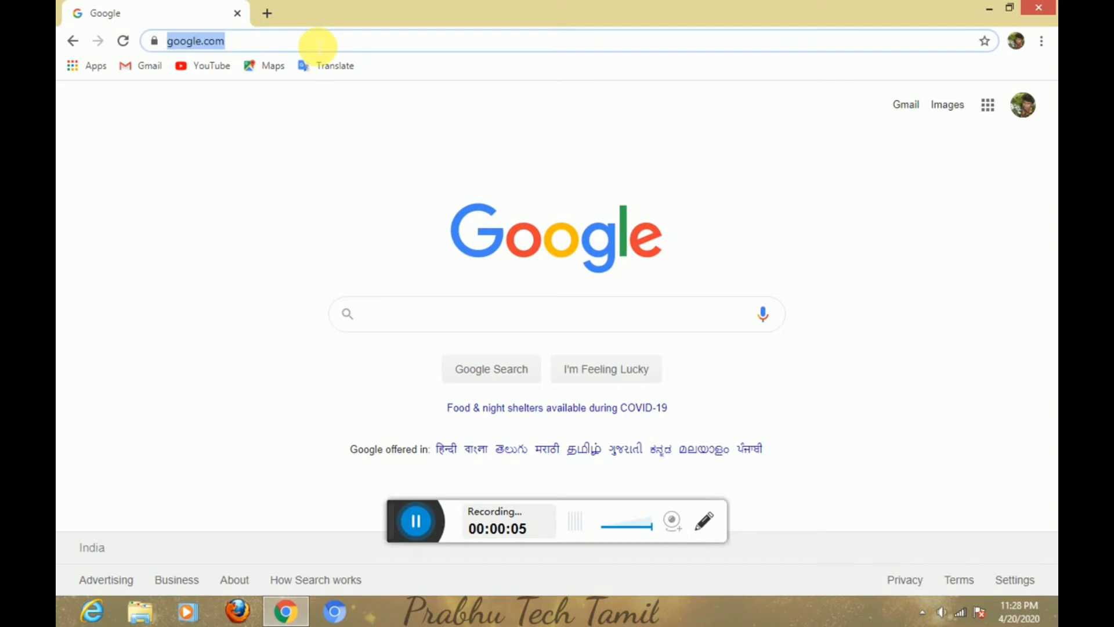
text(t)
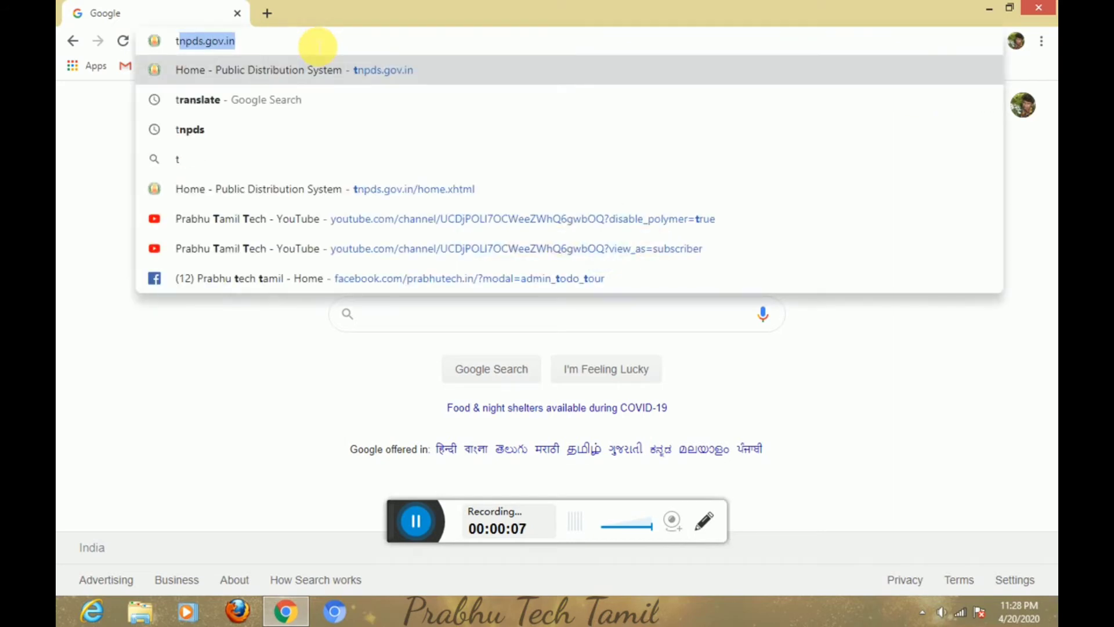
key(Return)
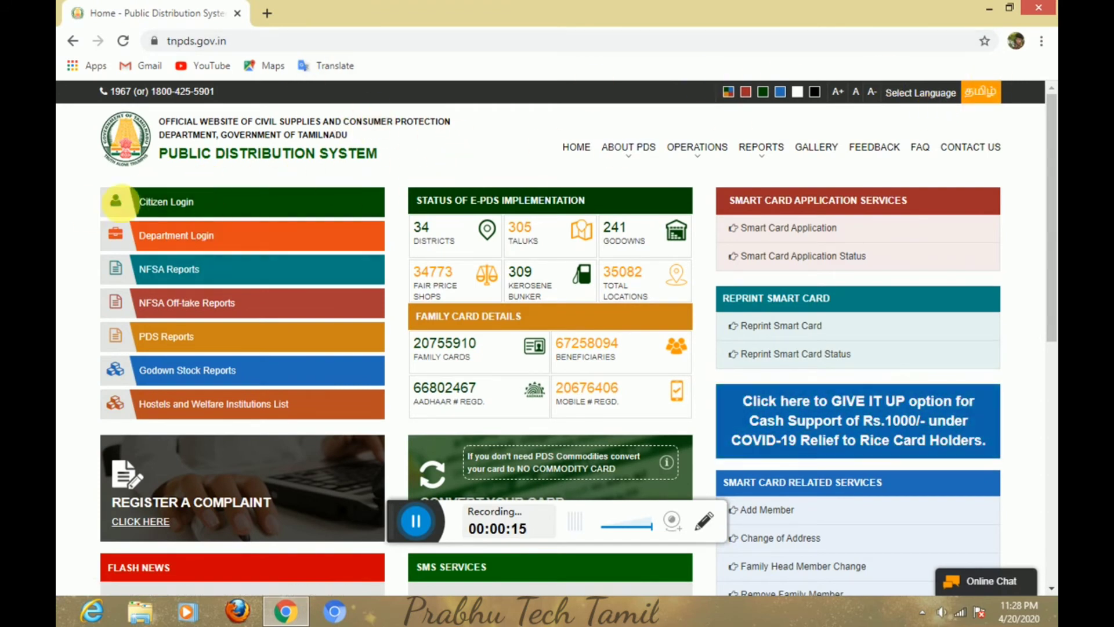
Step: Open Citizen Login and fill in the registered mobile number and displayed captcha
click(154, 203)
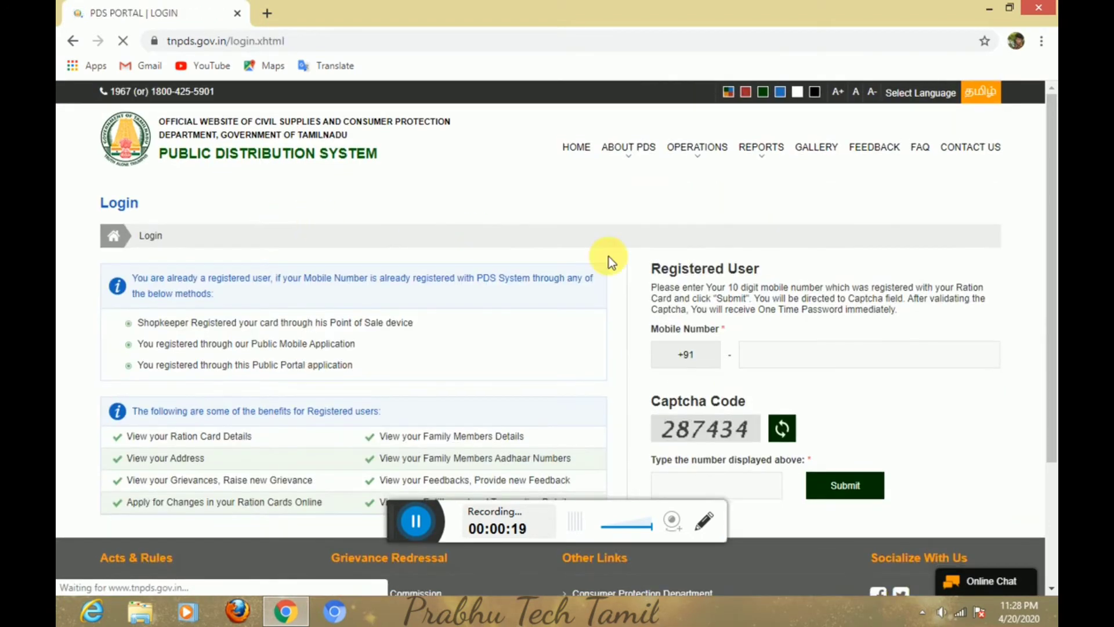
scroll(1050, 203, down, 2)
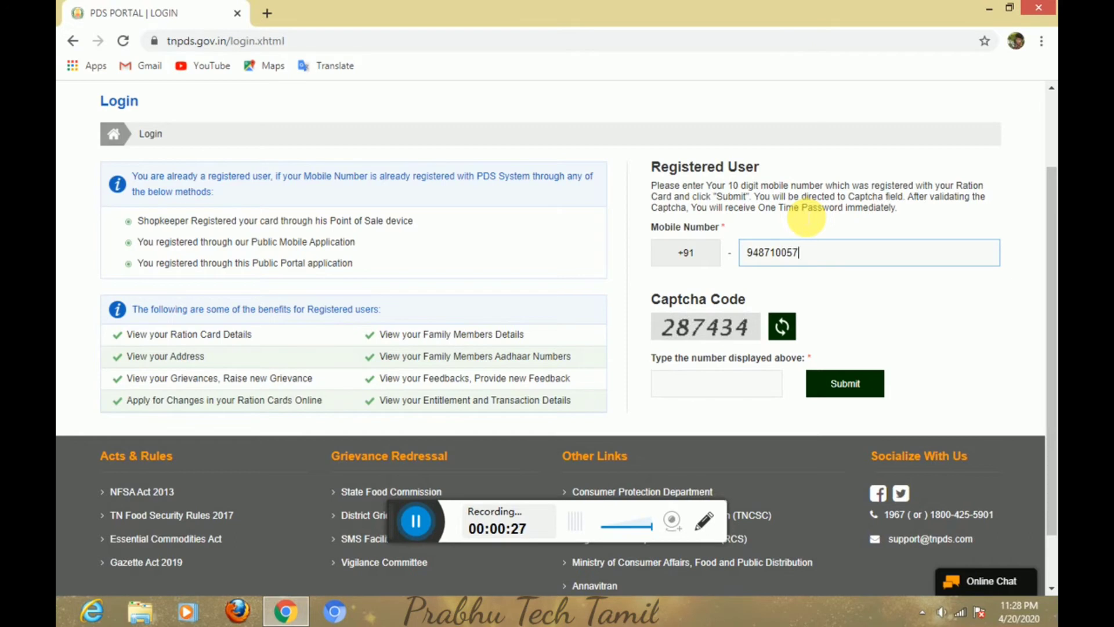
click(692, 396)
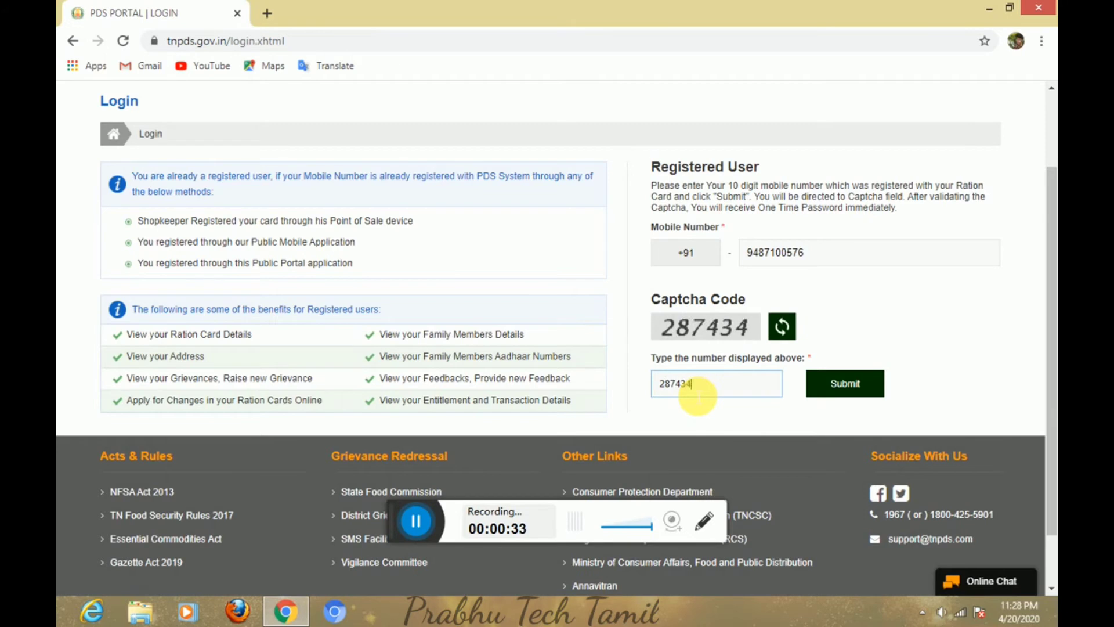
Step: Submit the mobile number and captcha, then enter and submit the SMS OTP
click(857, 386)
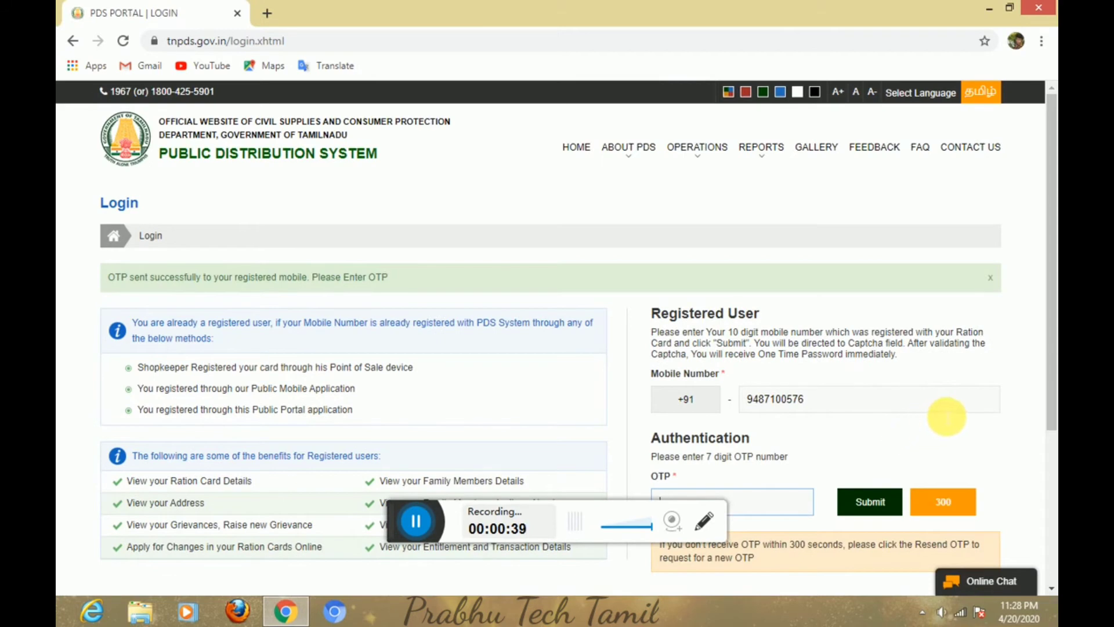
scroll(1039, 343, down, 2)
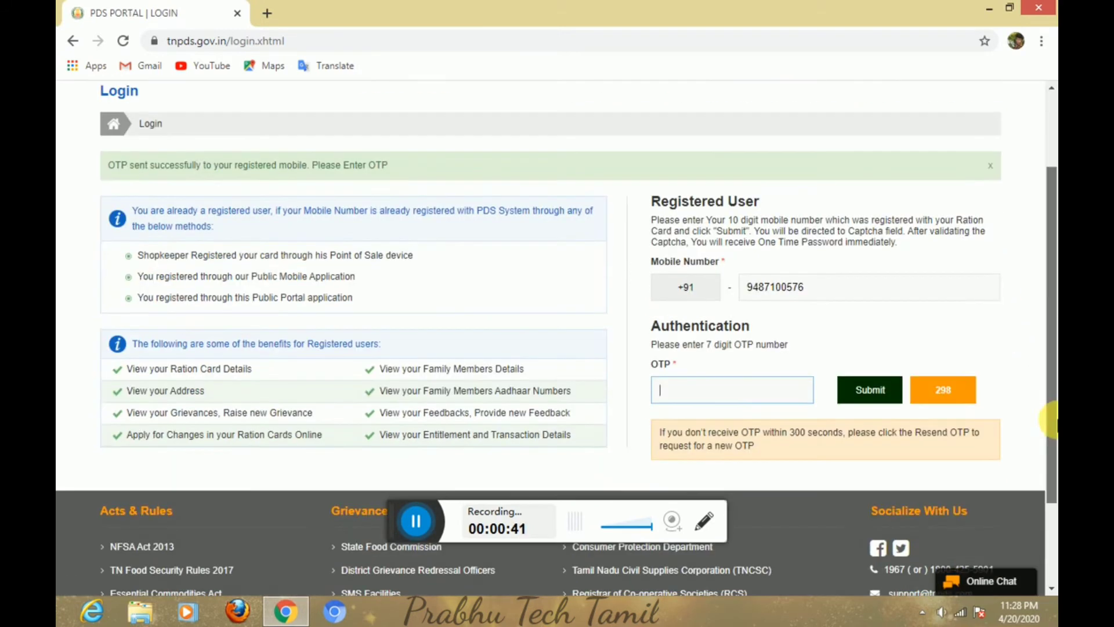
click(761, 384)
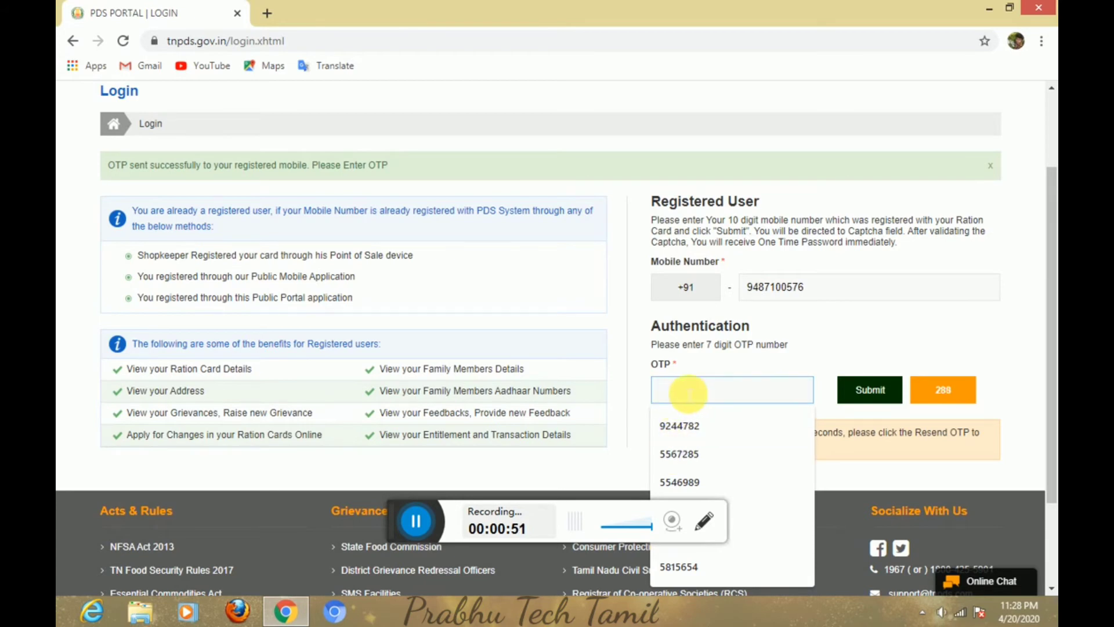
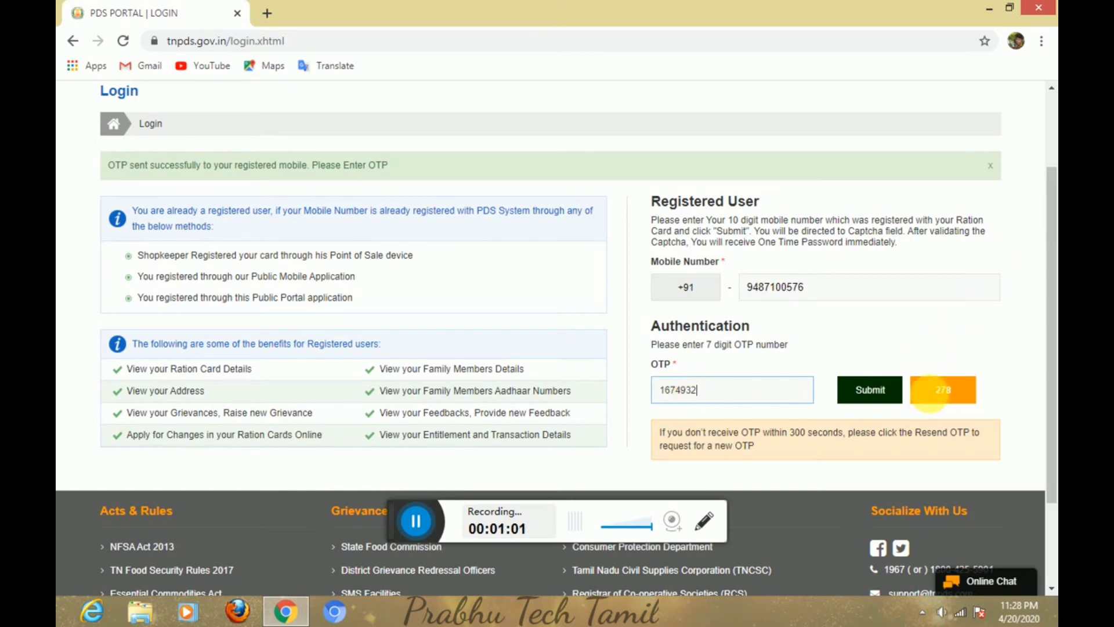
click(860, 387)
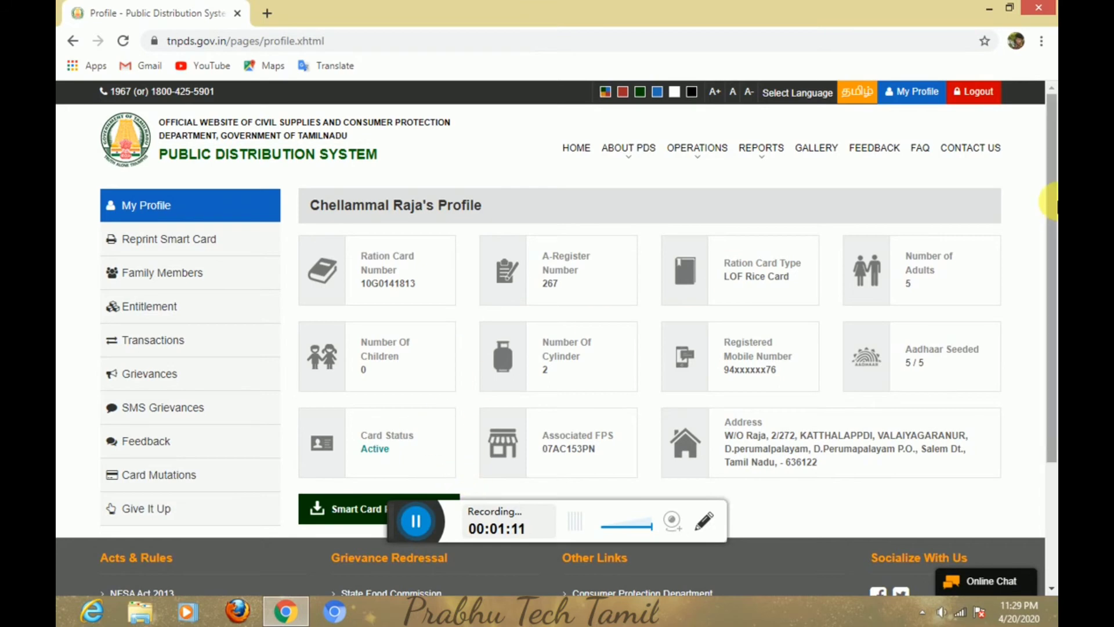
Step: Scroll the profile page to review the LOF Rice Card details
scroll(1049, 202, down, 1)
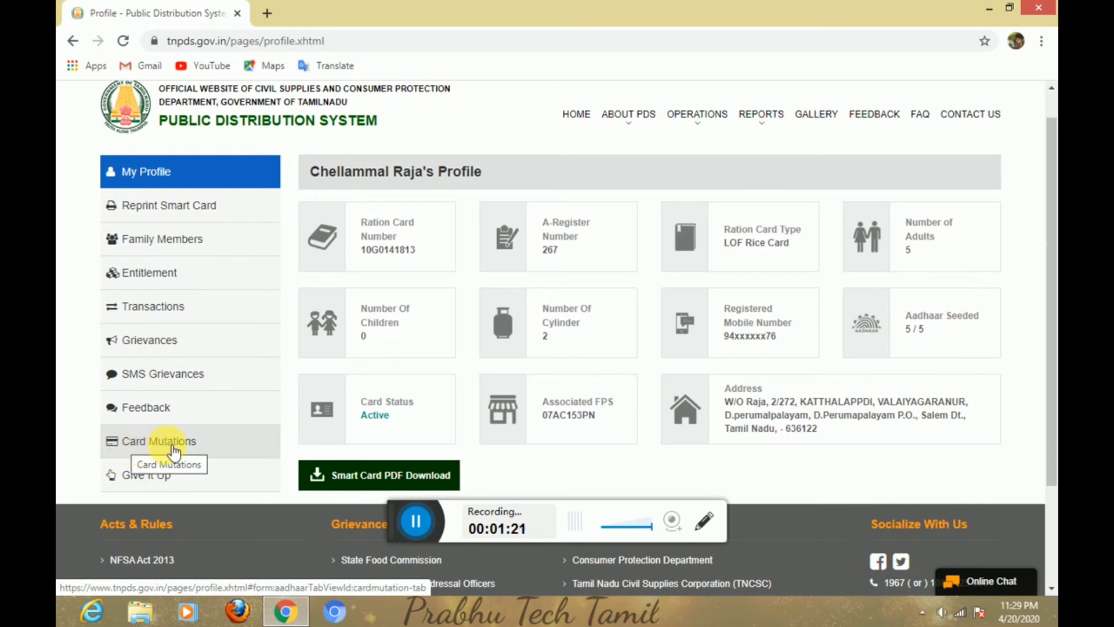
Step: Open Card Mutations and start a new card service request
click(200, 444)
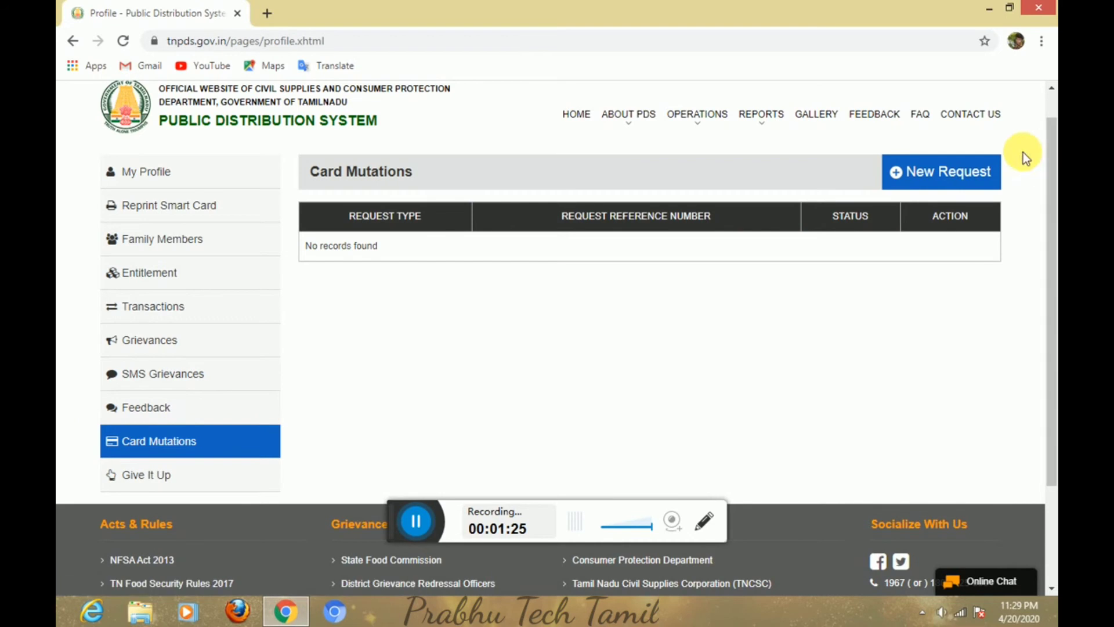
click(964, 166)
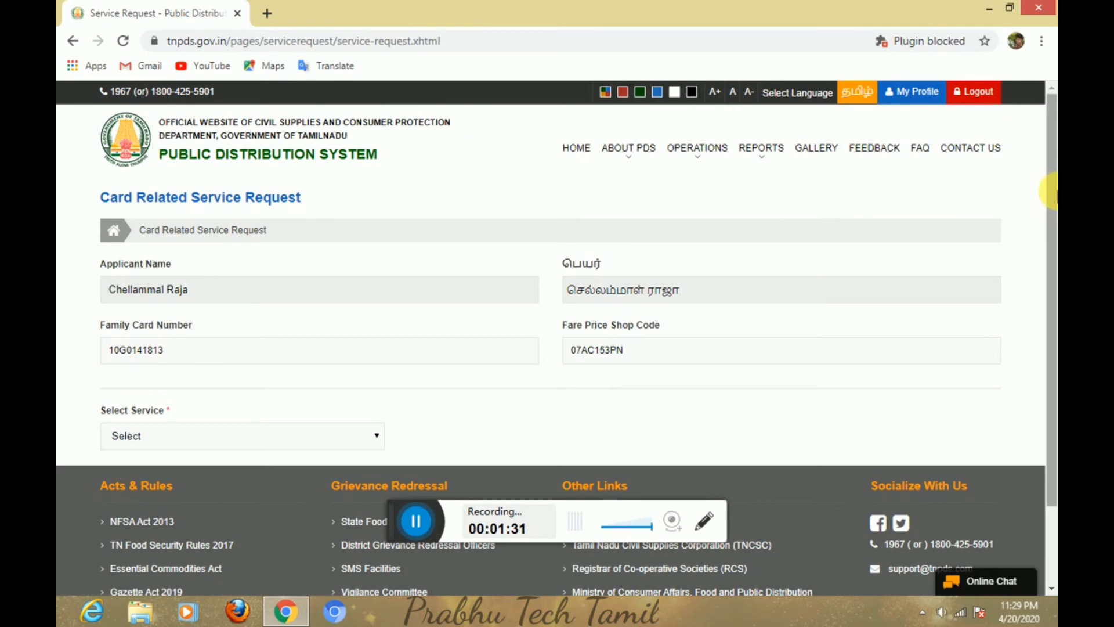
drag(1052, 194, 1050, 261)
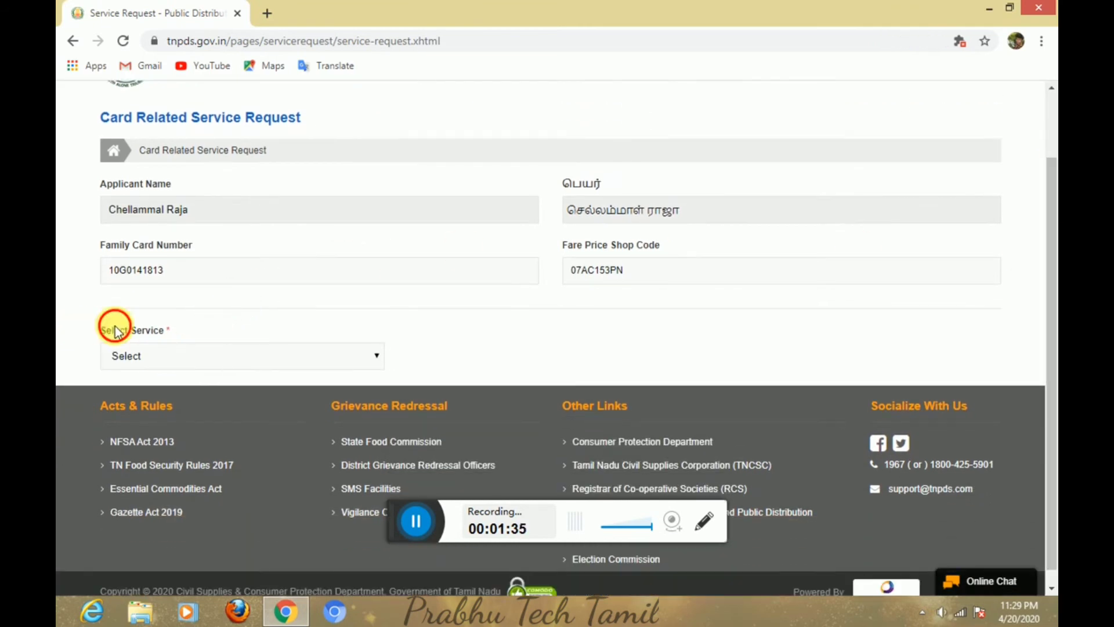
drag(113, 329, 183, 328)
Step: Open the Select Service dropdown listing the available services
click(165, 355)
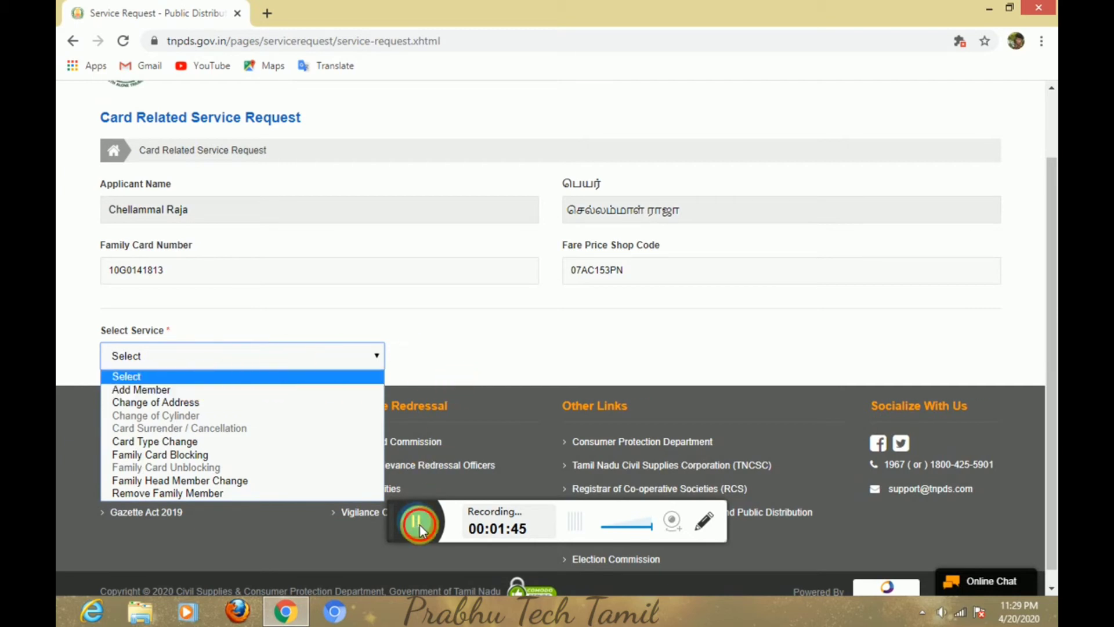
click(419, 501)
click(416, 508)
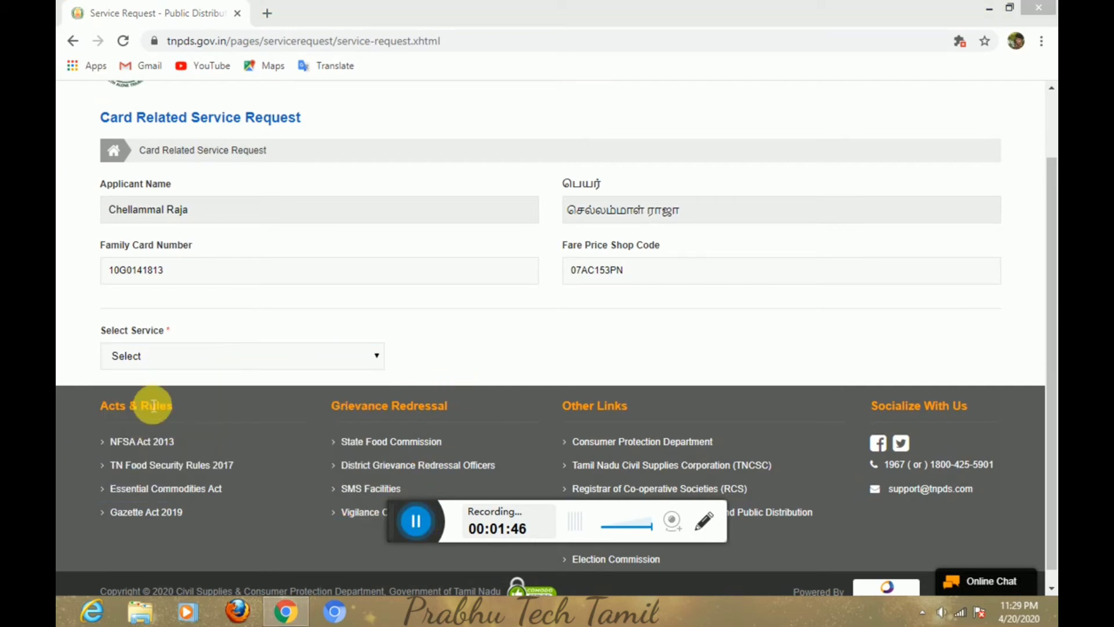
click(204, 352)
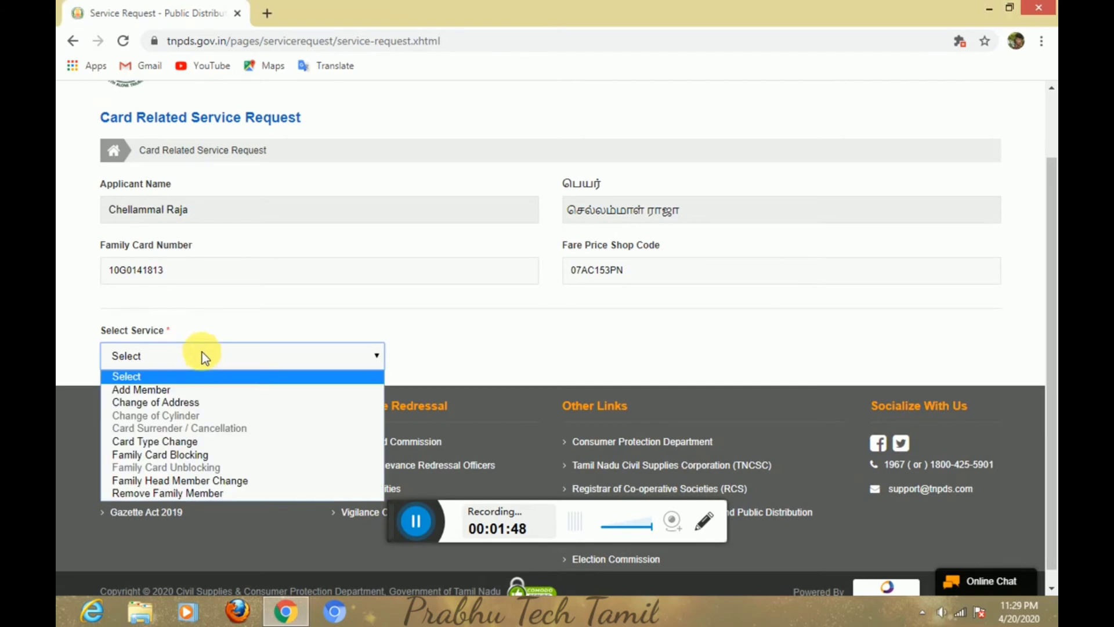
Step: Choose Change of Address as the service and scroll down to Address Line 1
click(152, 406)
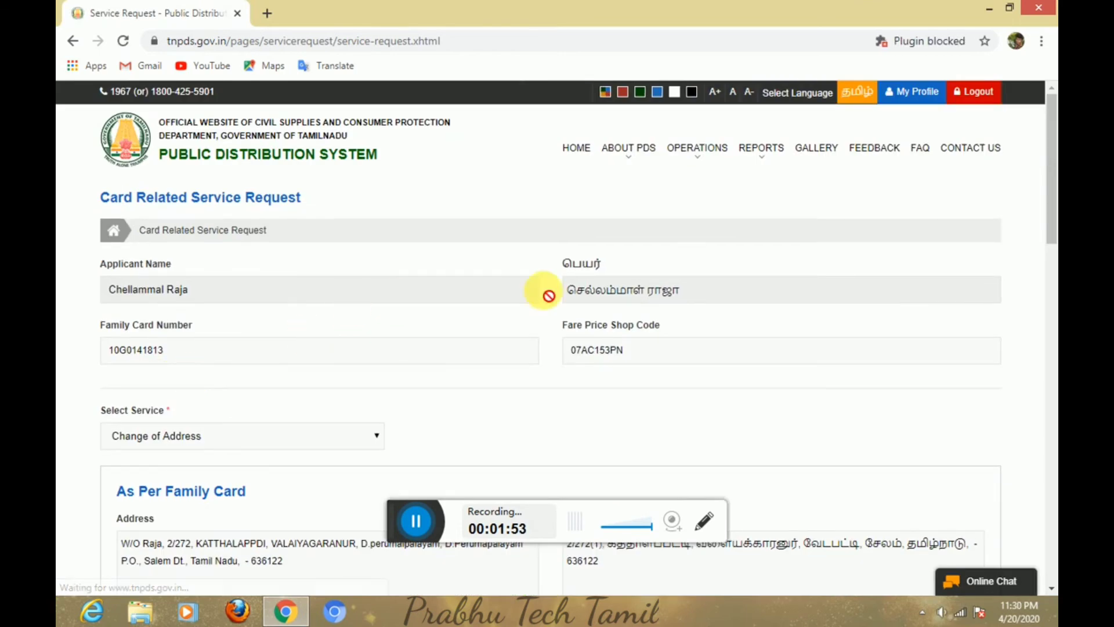
drag(1050, 180, 1050, 283)
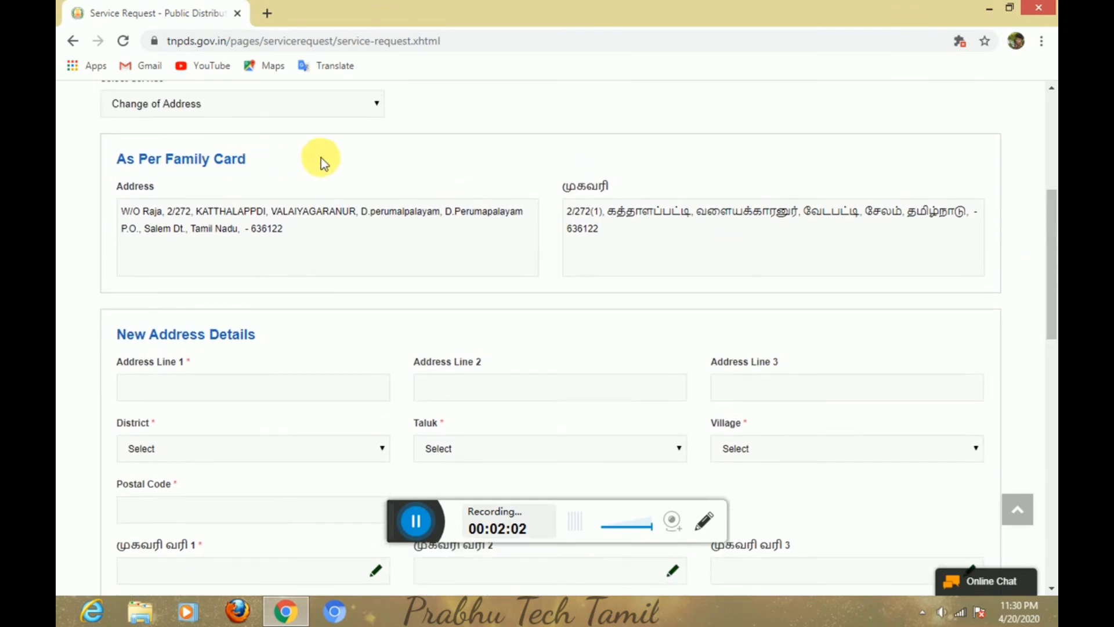
drag(1051, 250, 1050, 374)
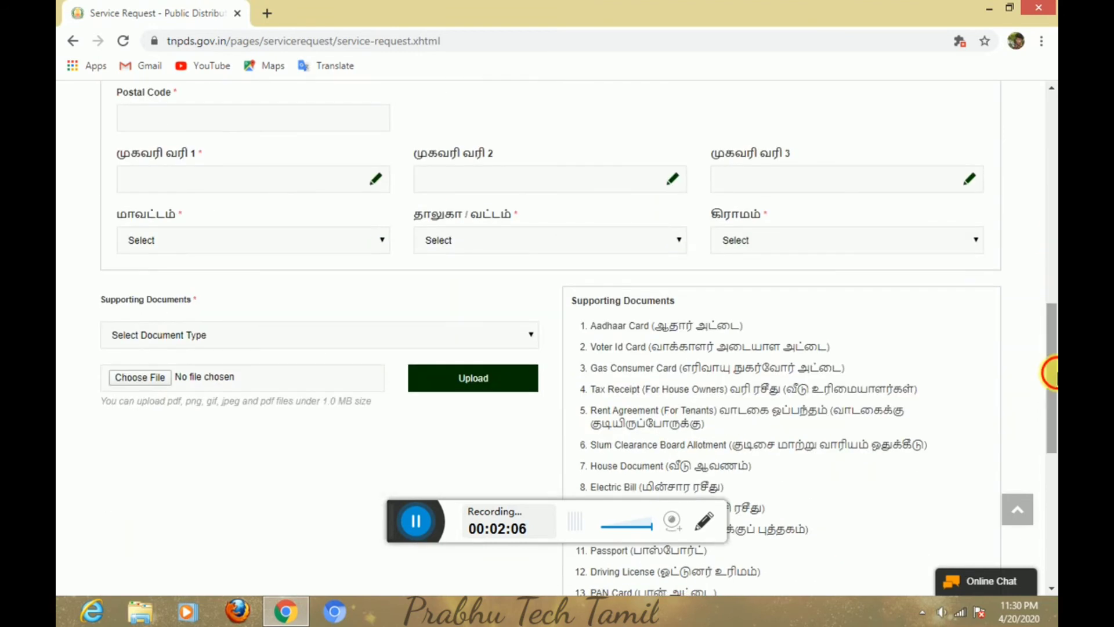
click(411, 522)
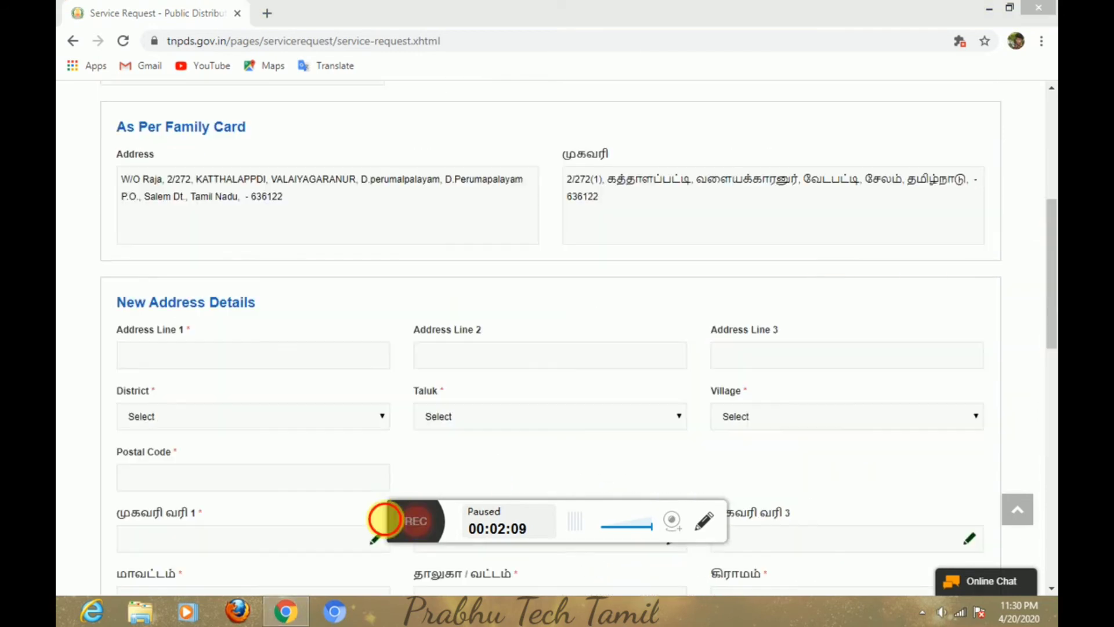
click(413, 521)
drag(1050, 274, 1050, 296)
click(319, 252)
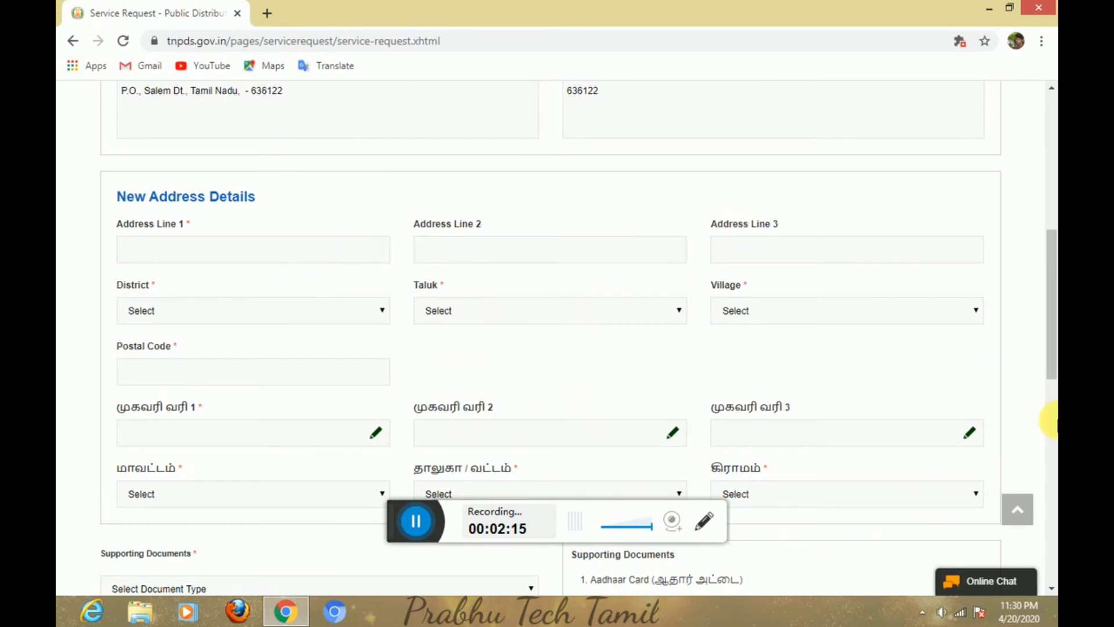
click(203, 250)
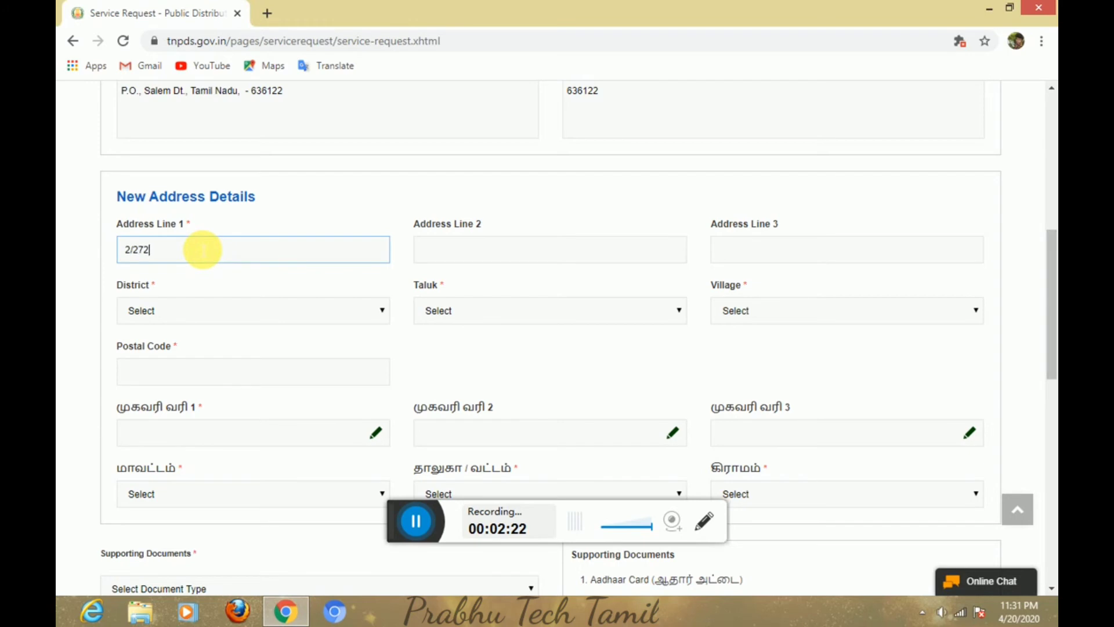
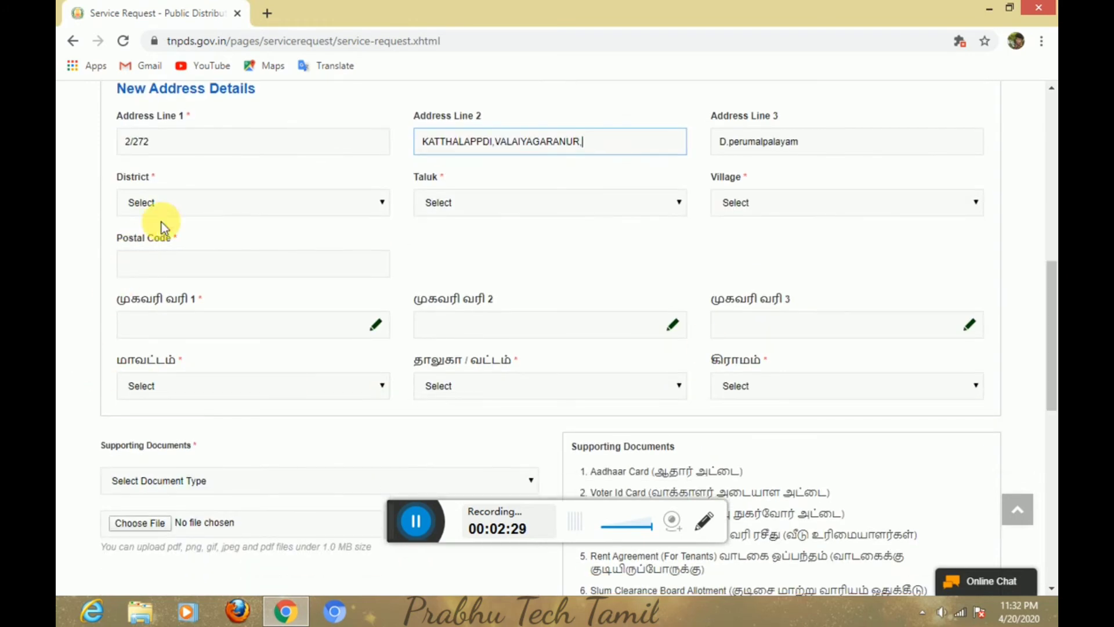
click(179, 208)
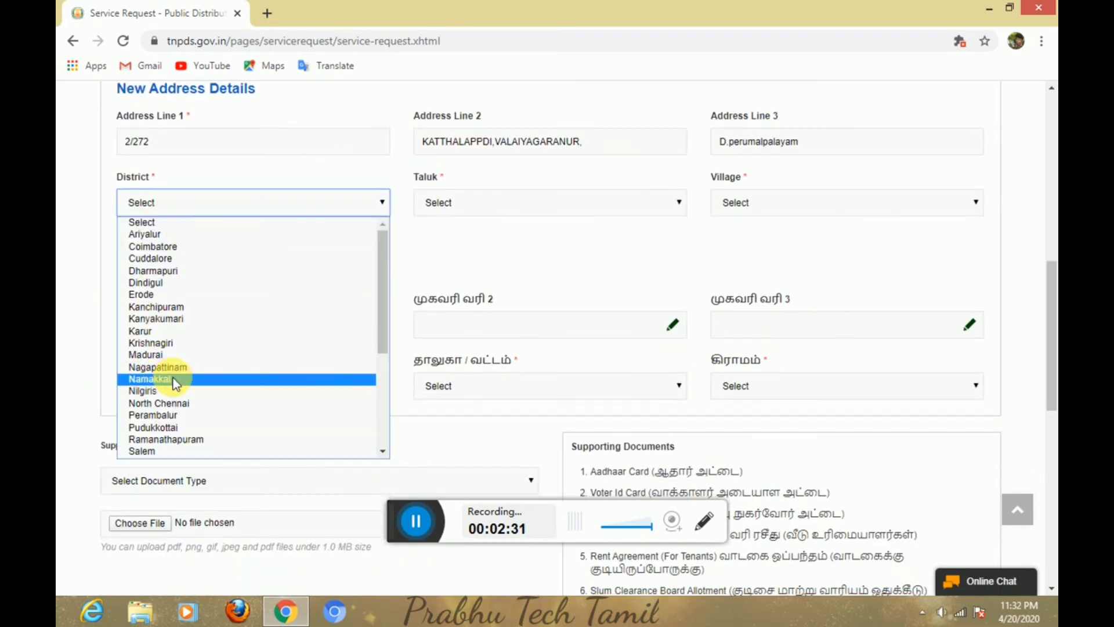
click(159, 452)
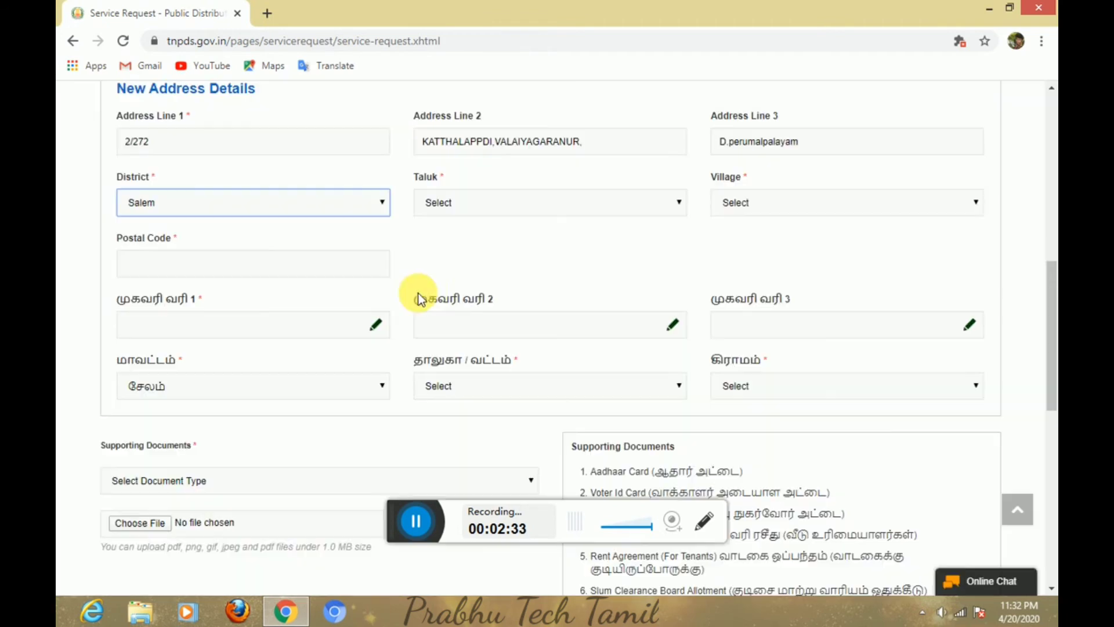
click(438, 213)
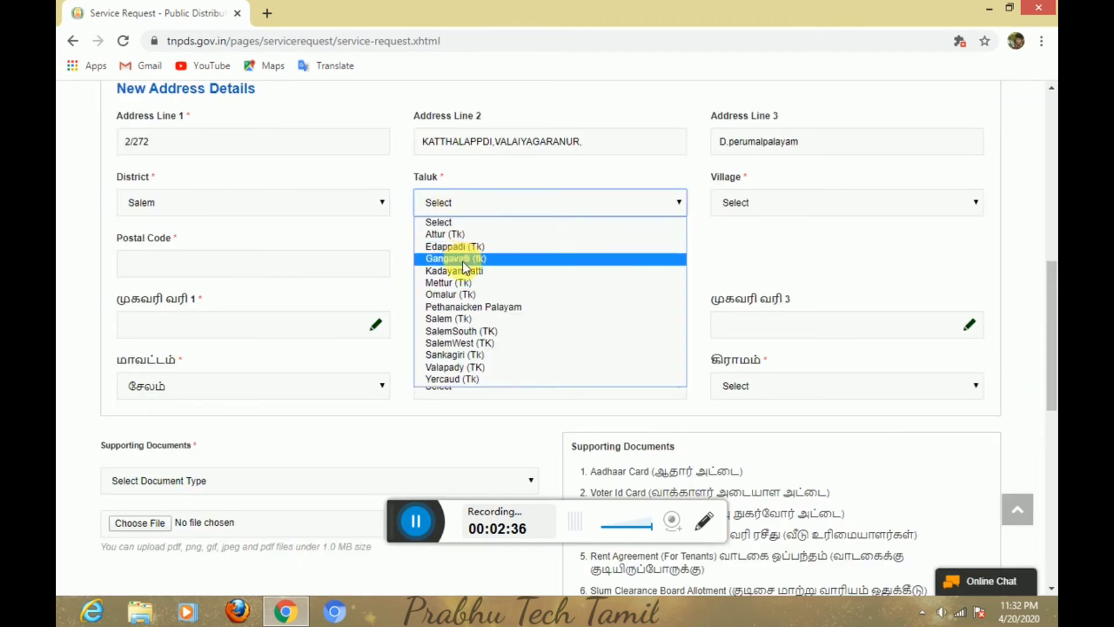
click(459, 319)
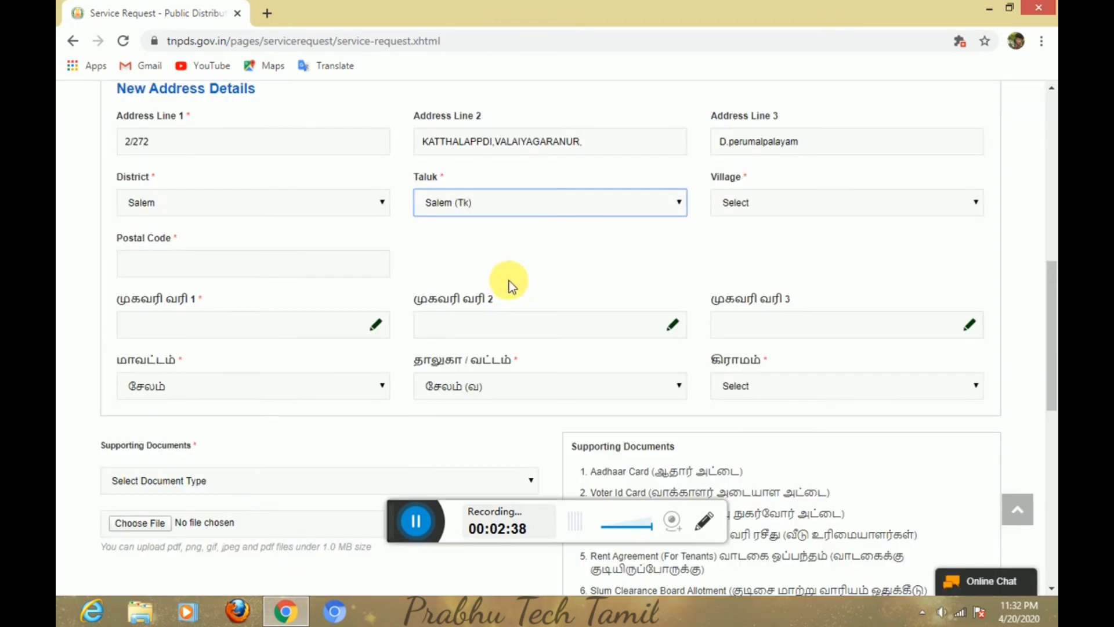
Step: Select Valayakkaranur as the village and enter postal code 636122
click(748, 200)
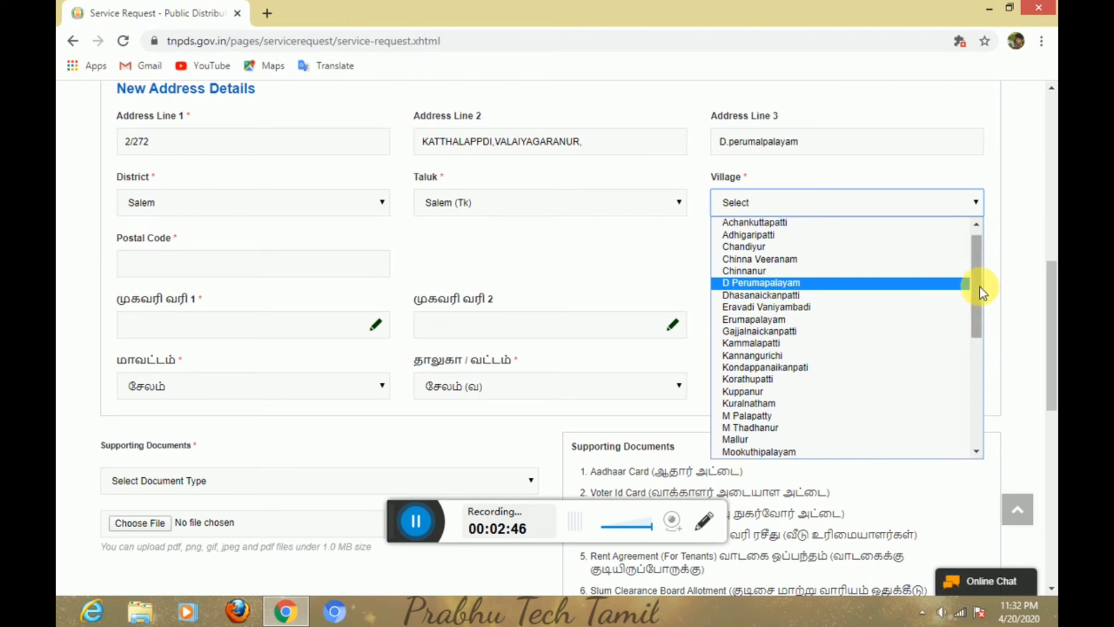
drag(978, 290, 987, 428)
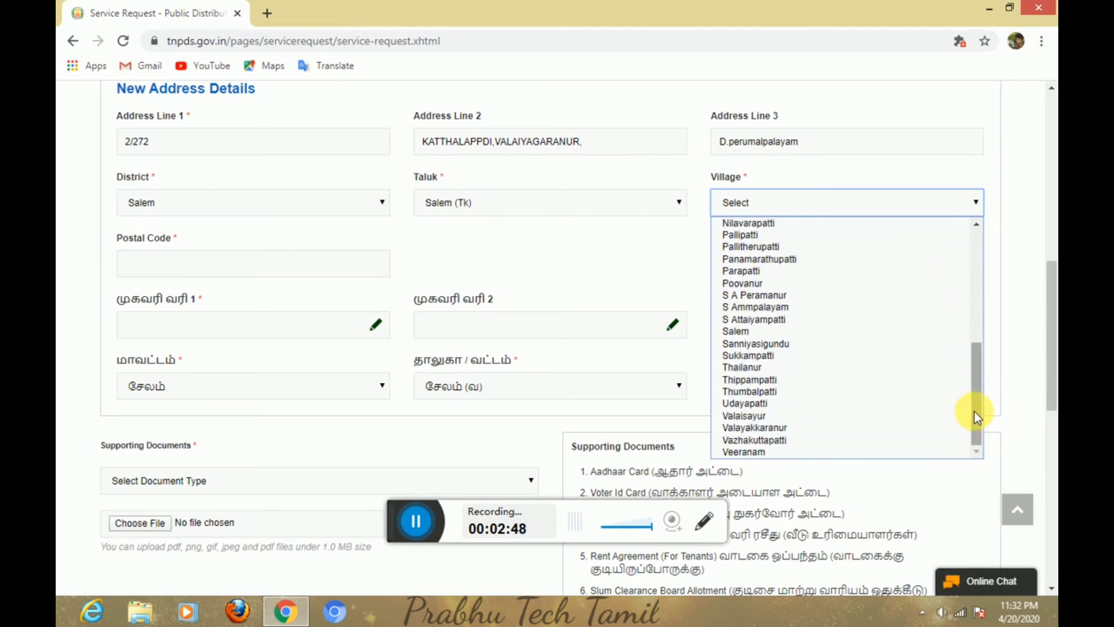
click(820, 428)
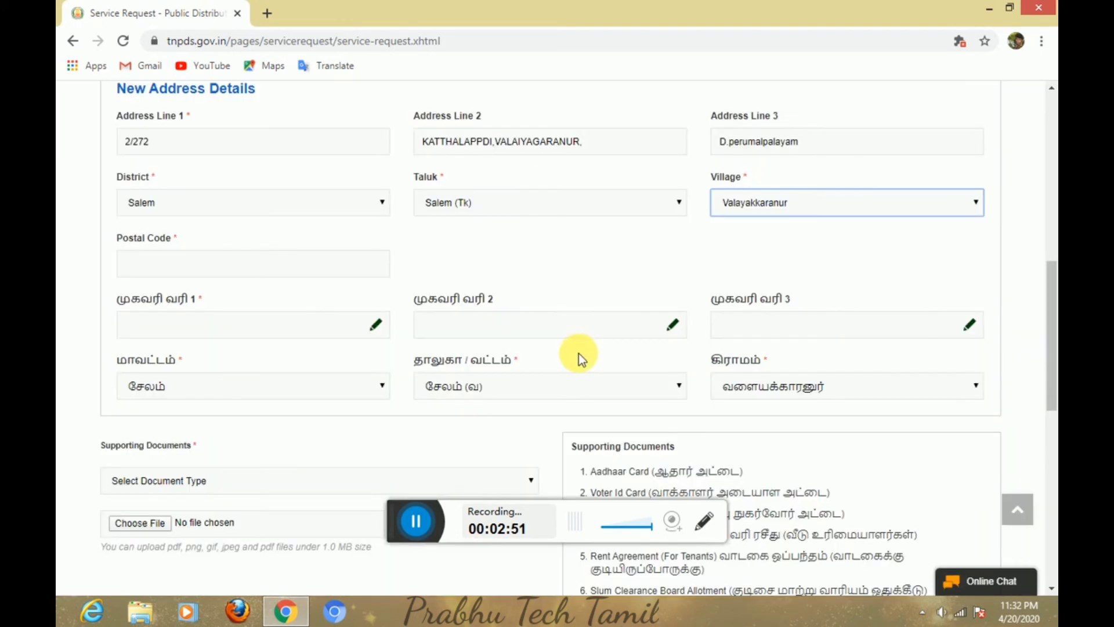
click(144, 269)
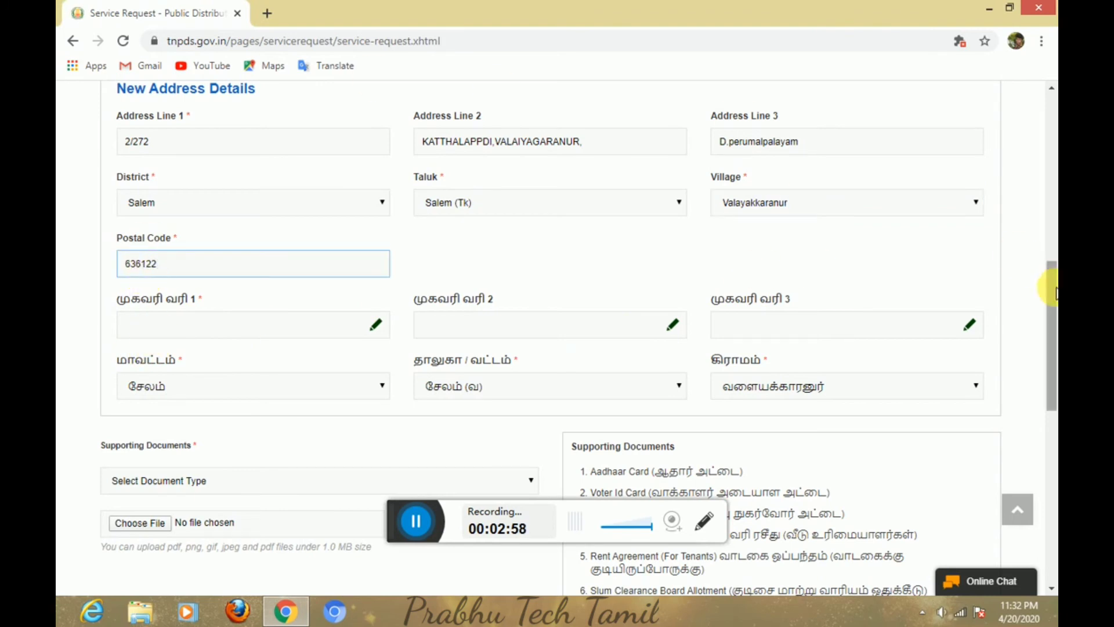
click(170, 330)
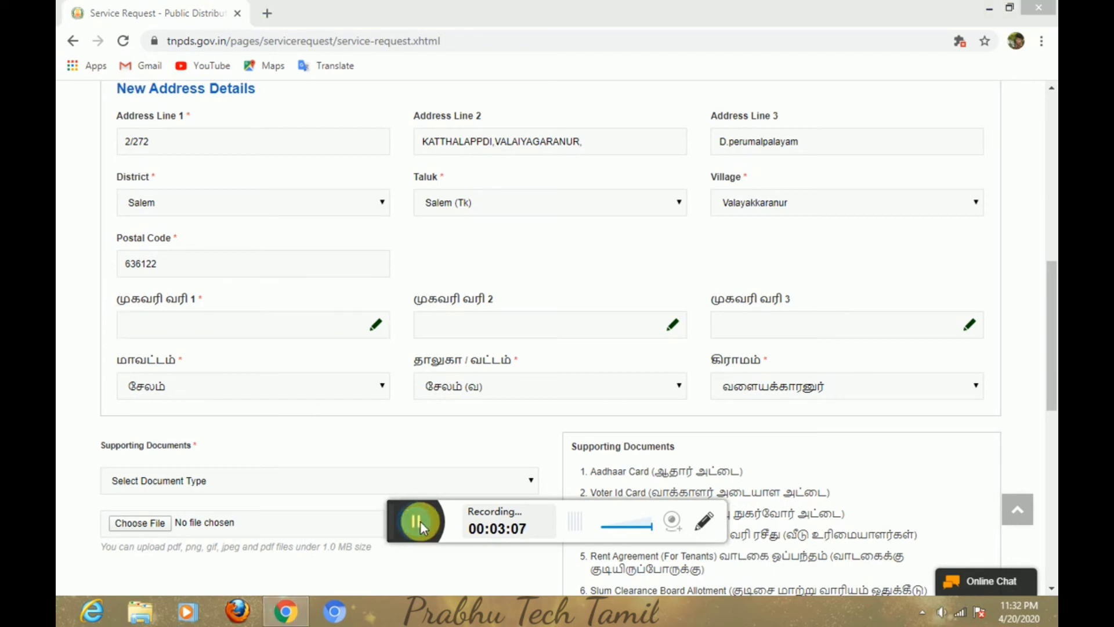
Step: In a new tab, open Google's translator set from English to Tamil
click(267, 13)
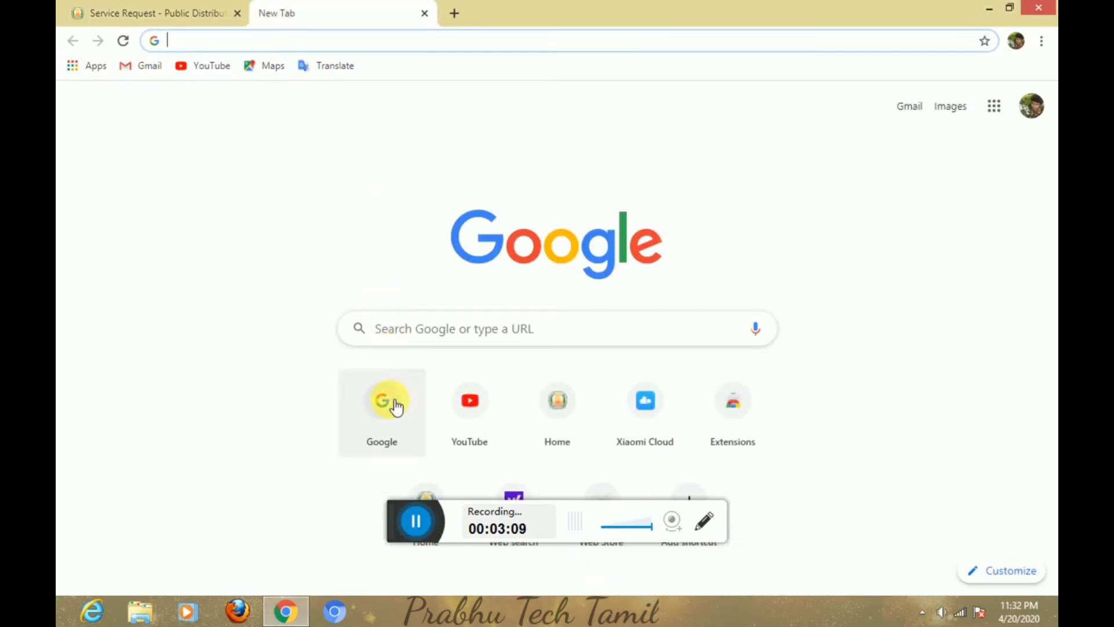
click(383, 401)
click(413, 315)
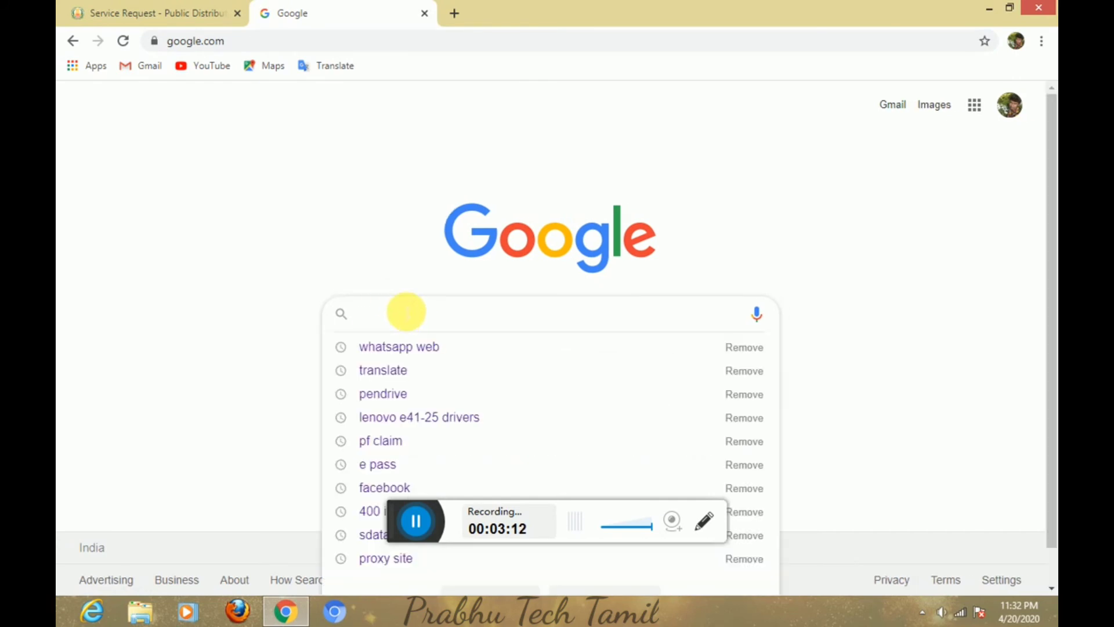
click(395, 370)
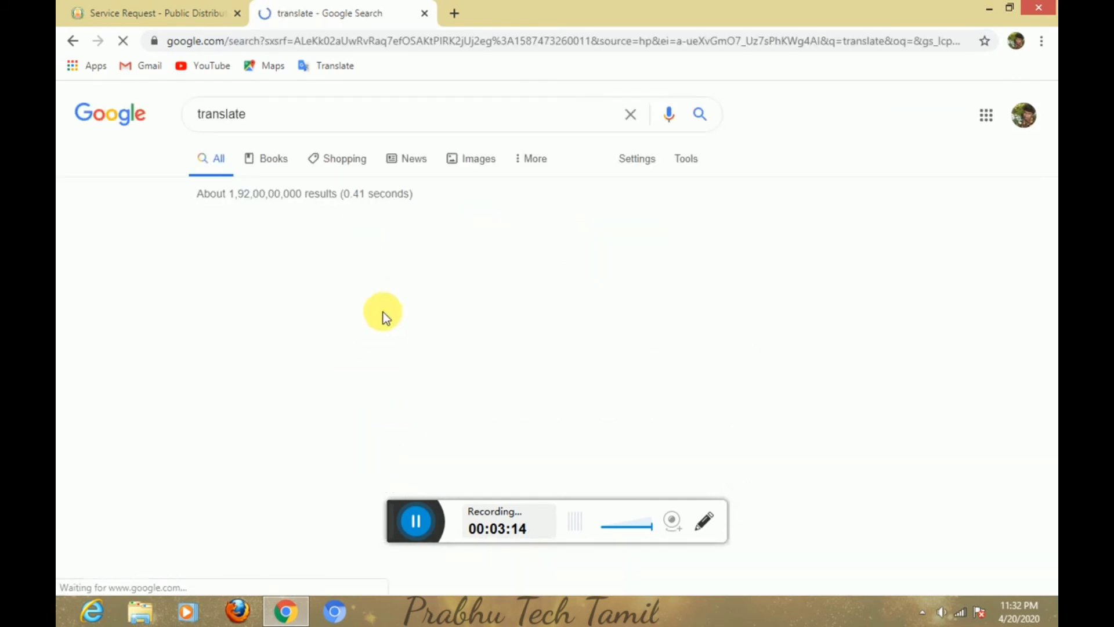
click(308, 236)
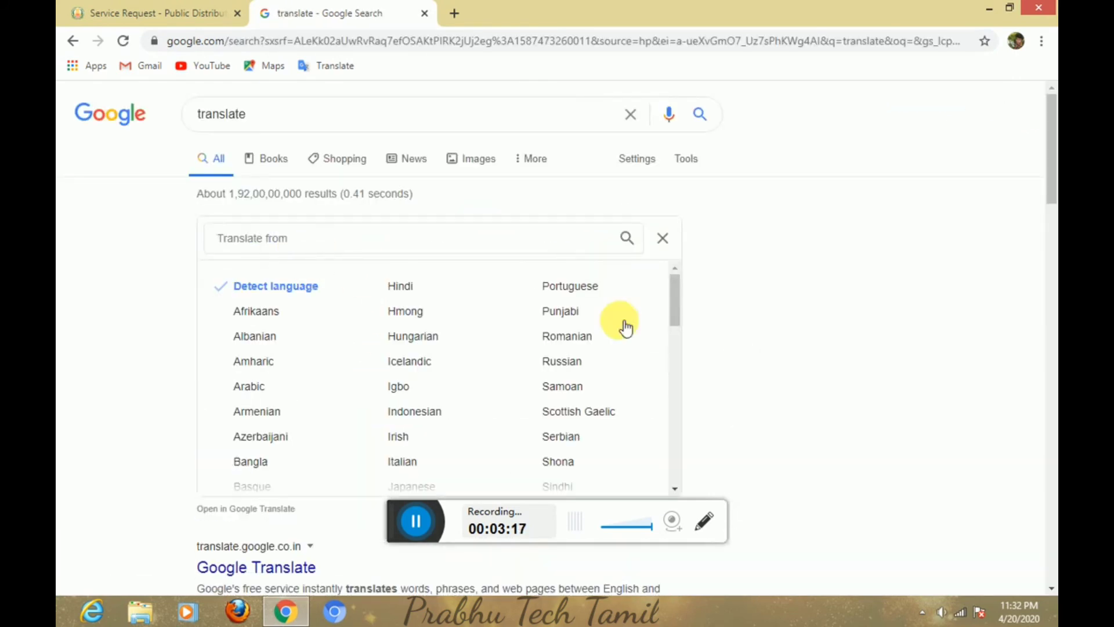
drag(673, 305, 705, 421)
click(255, 333)
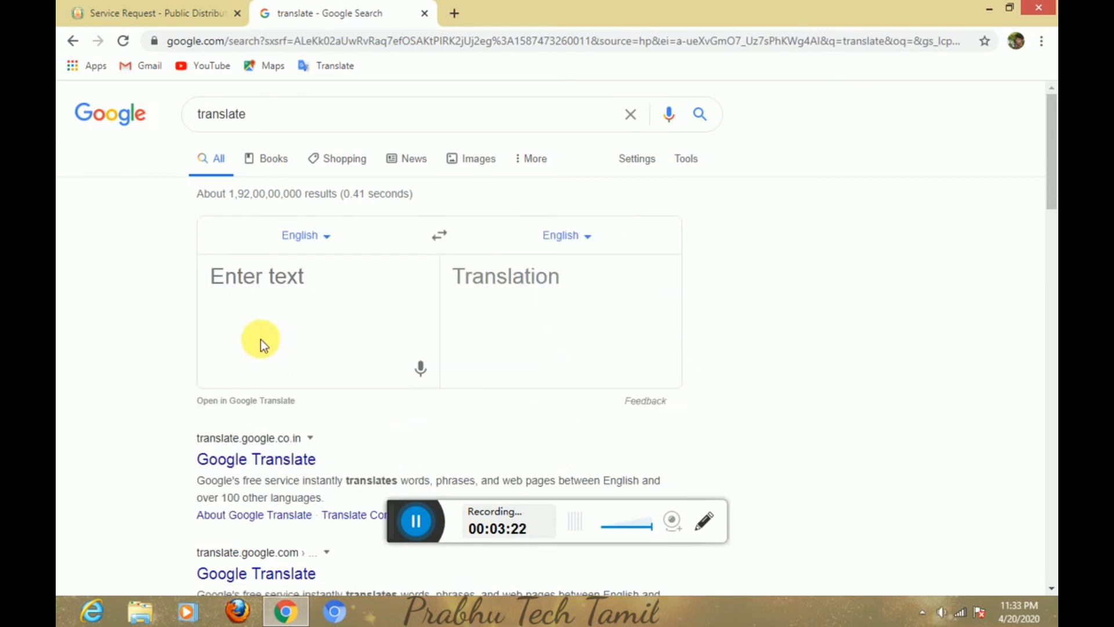
click(566, 235)
drag(674, 301, 687, 390)
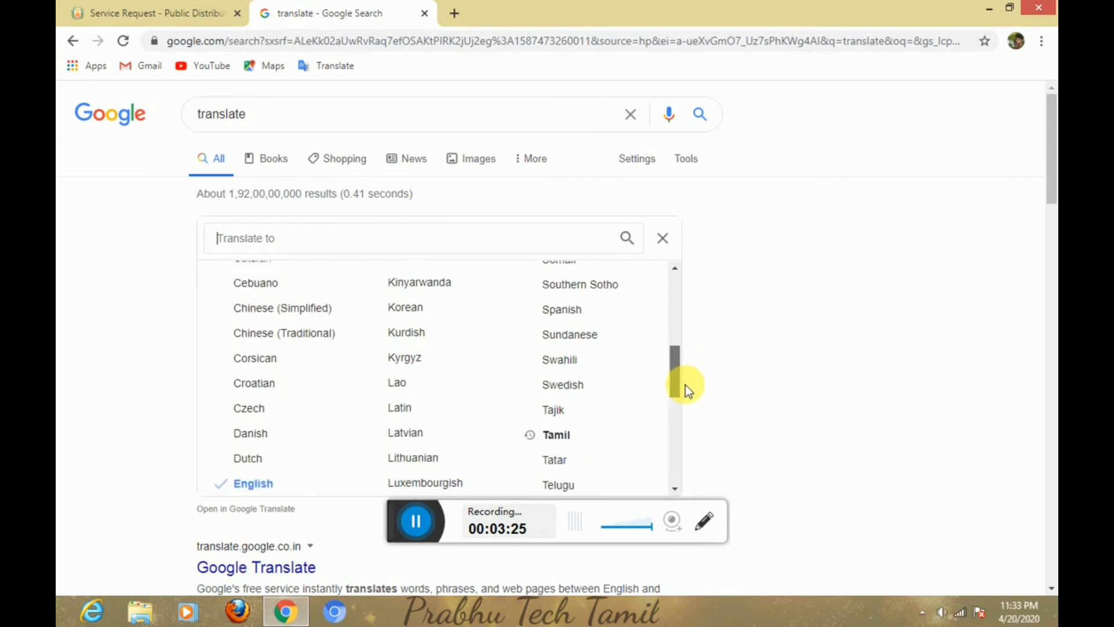
click(592, 439)
Step: Copy 'VALAIYAGARANUR,' from Address Line 2, translate it, and copy the Tamil result
click(118, 11)
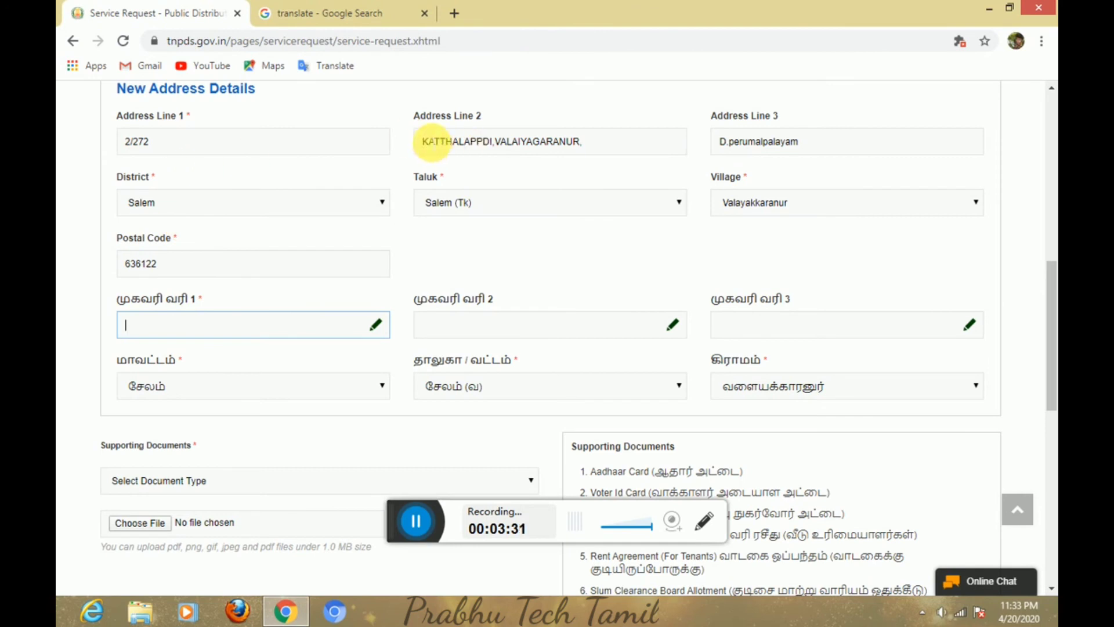
drag(495, 141, 589, 156)
right_click(561, 152)
click(595, 178)
click(325, 13)
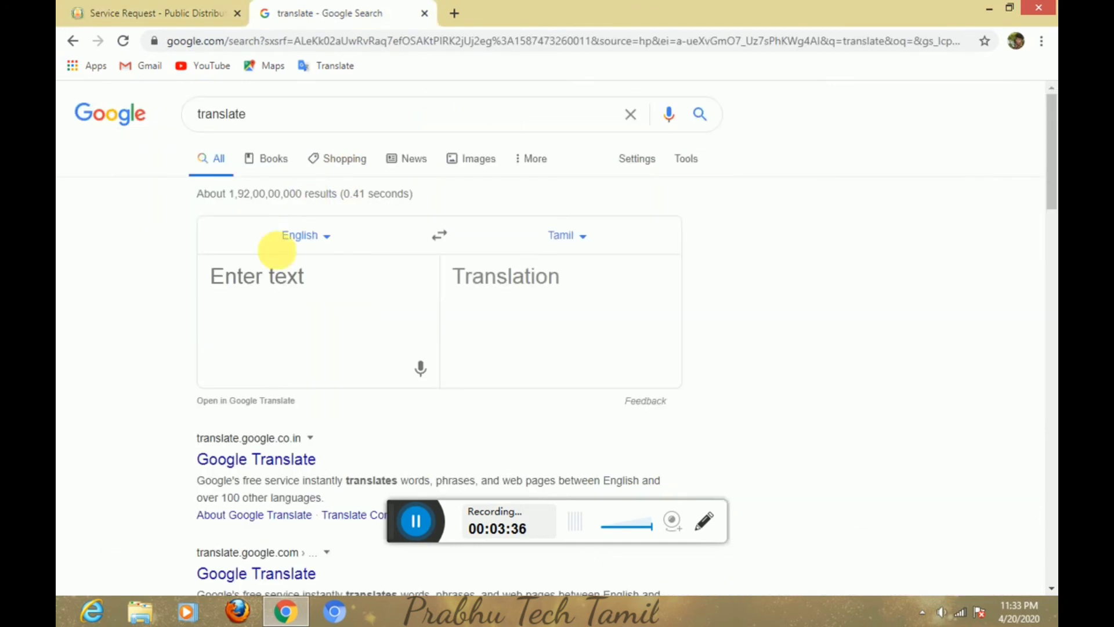
right_click(280, 288)
click(327, 373)
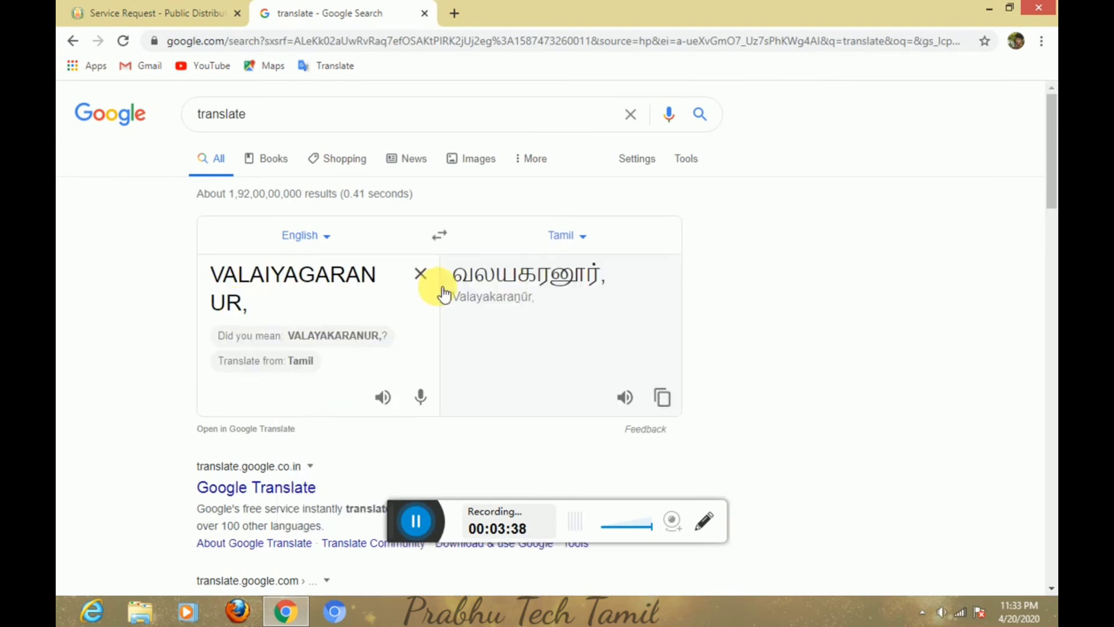
click(662, 398)
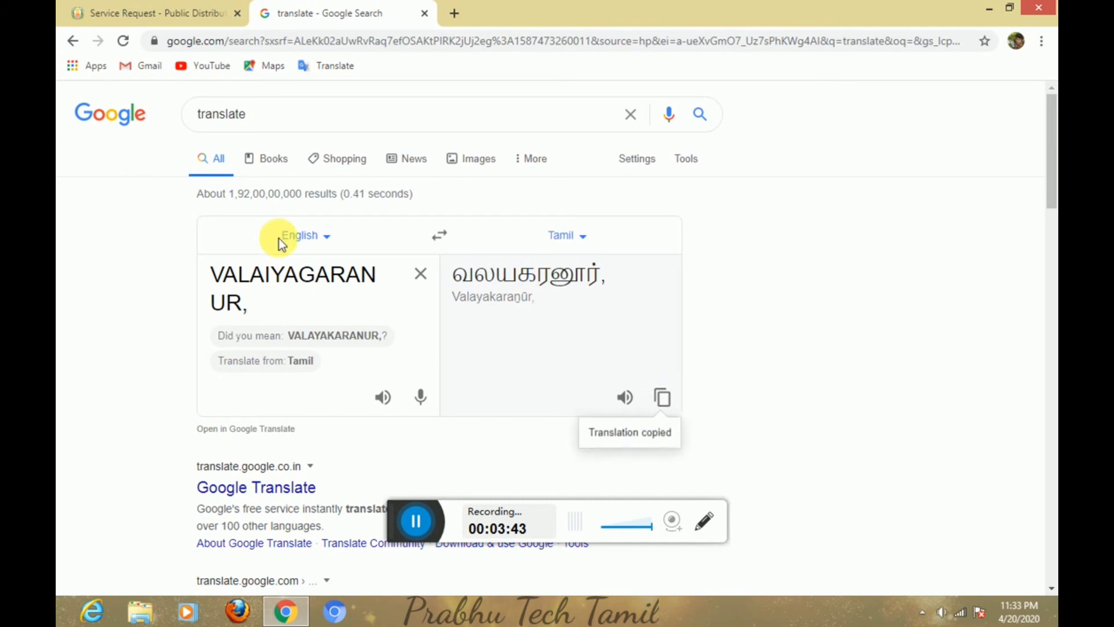
Step: Paste வலயகரனூர் into the second Tamil address line, முகவரி வரி 2
click(160, 11)
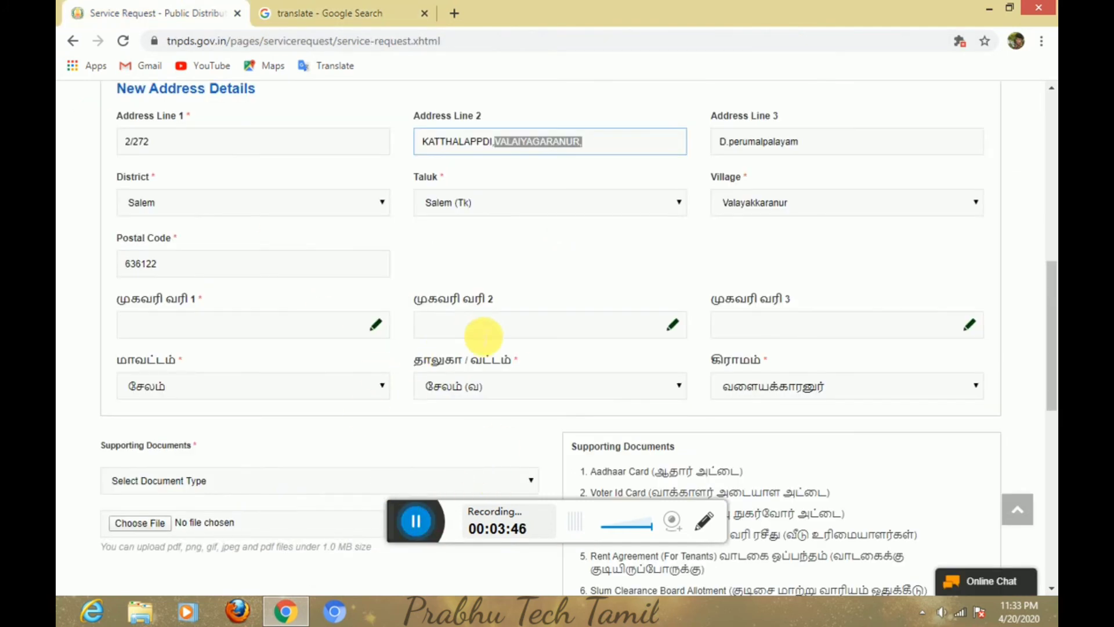
click(487, 331)
right_click(504, 324)
click(507, 422)
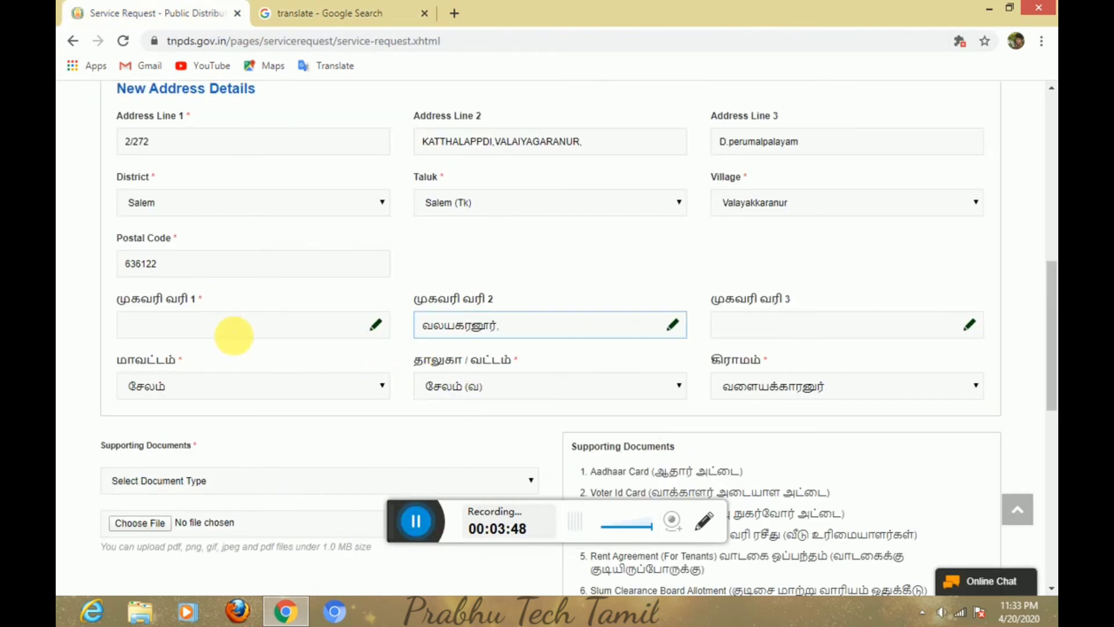
click(415, 520)
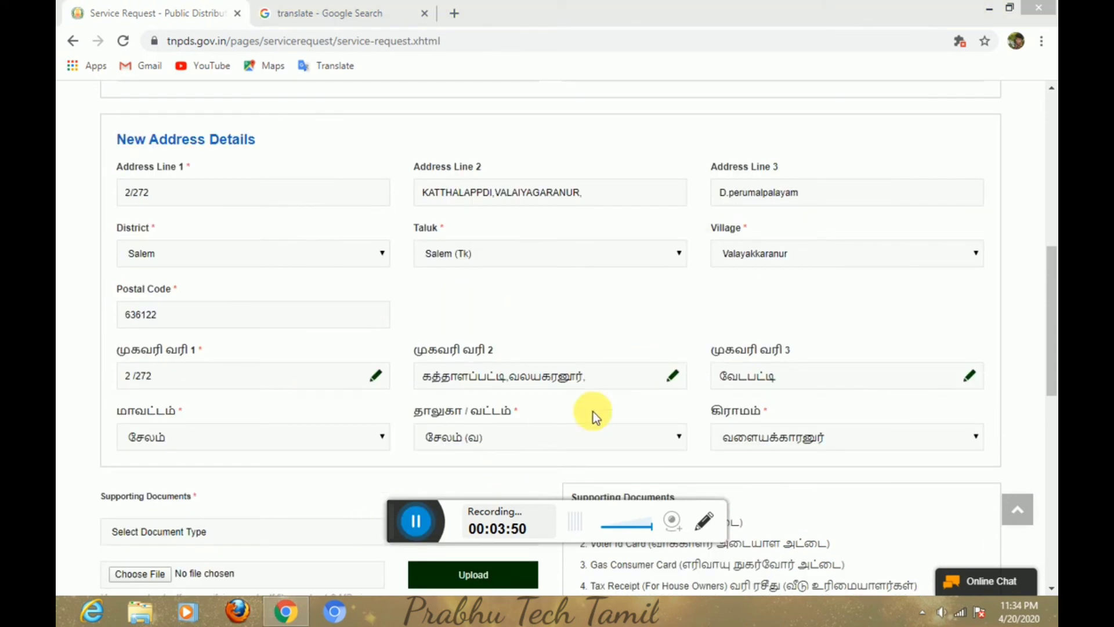
drag(1047, 238, 1050, 406)
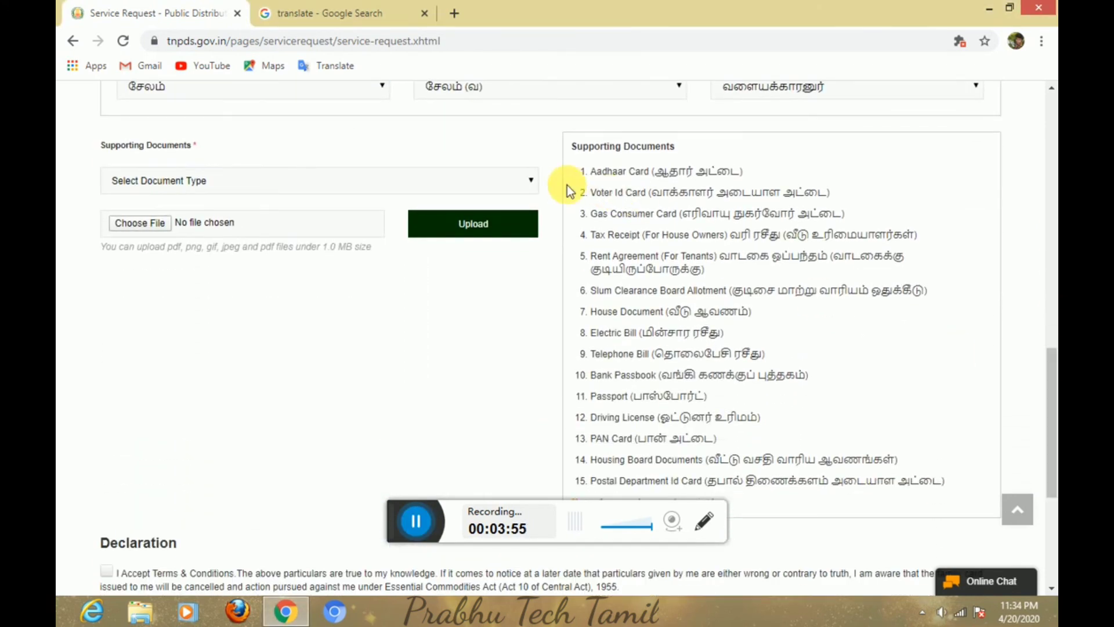
drag(588, 171, 947, 486)
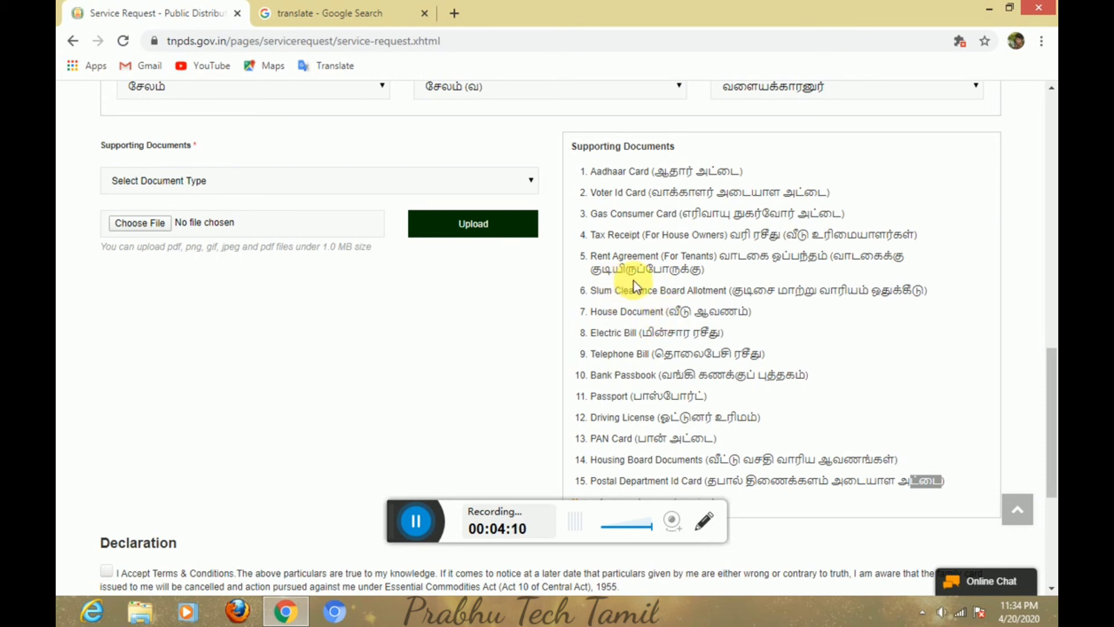
click(374, 511)
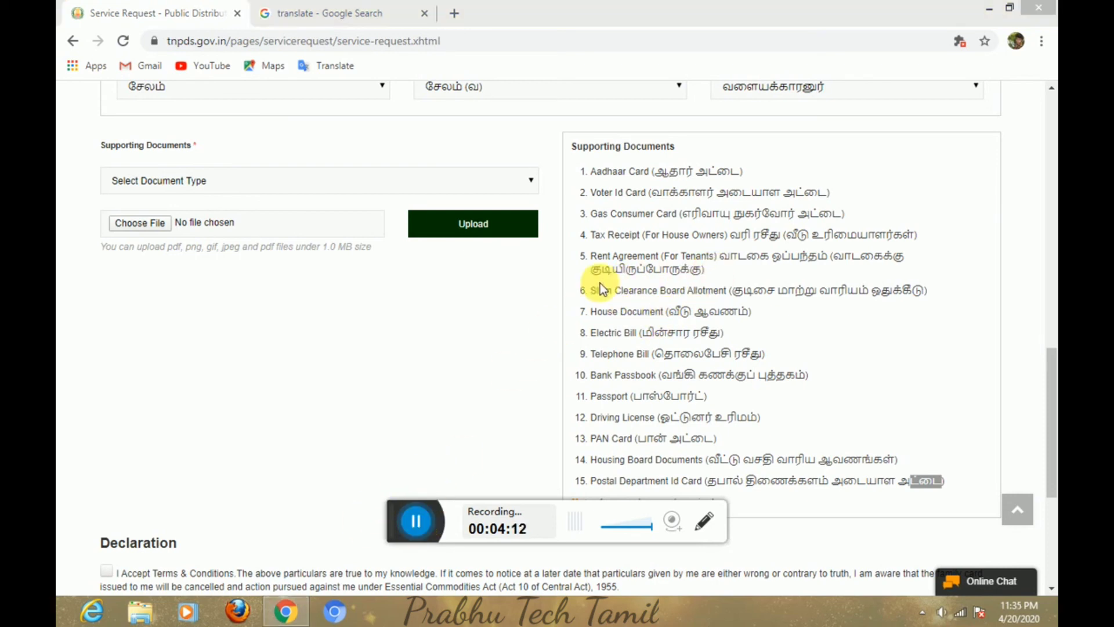
click(751, 244)
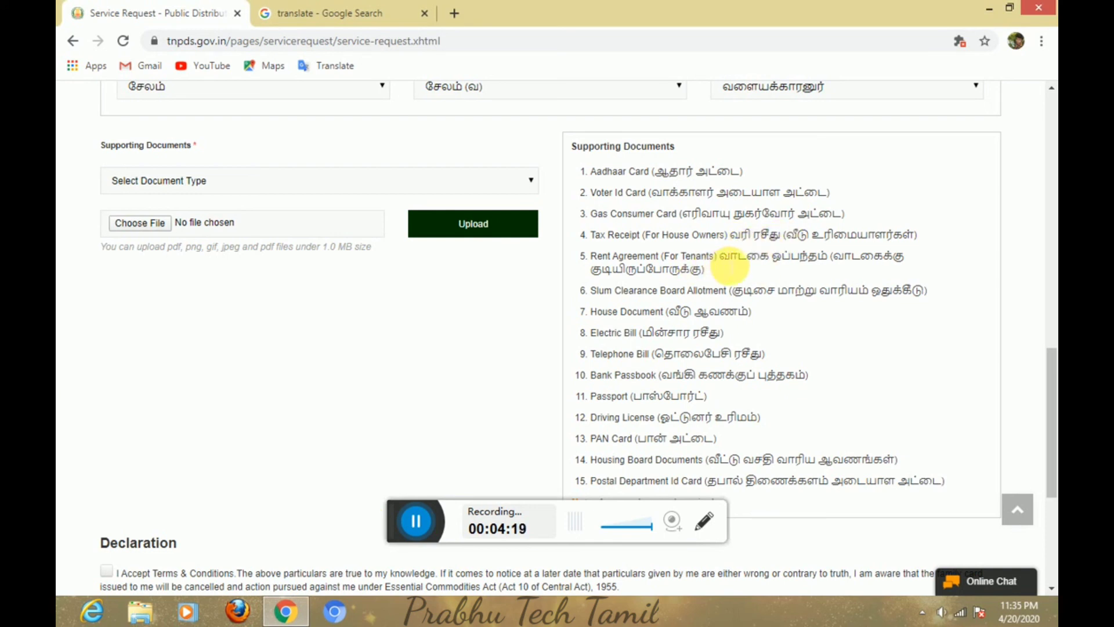
drag(715, 259, 843, 264)
click(853, 264)
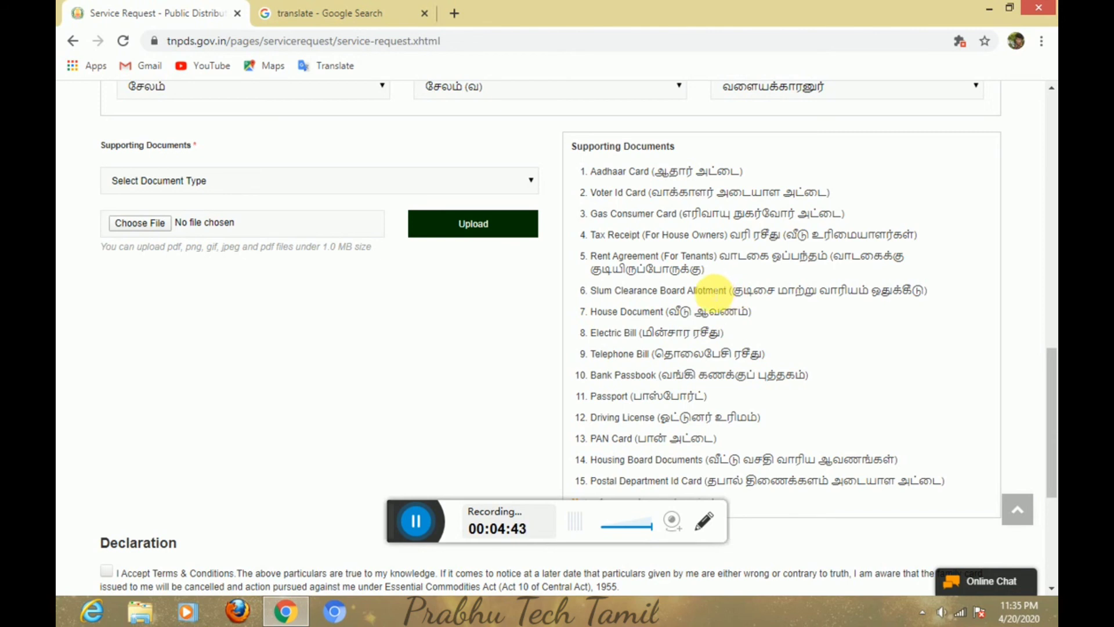
Step: Set the document type to Electric Bill and attach RBI-1-1280x720.jpg as proof
click(195, 181)
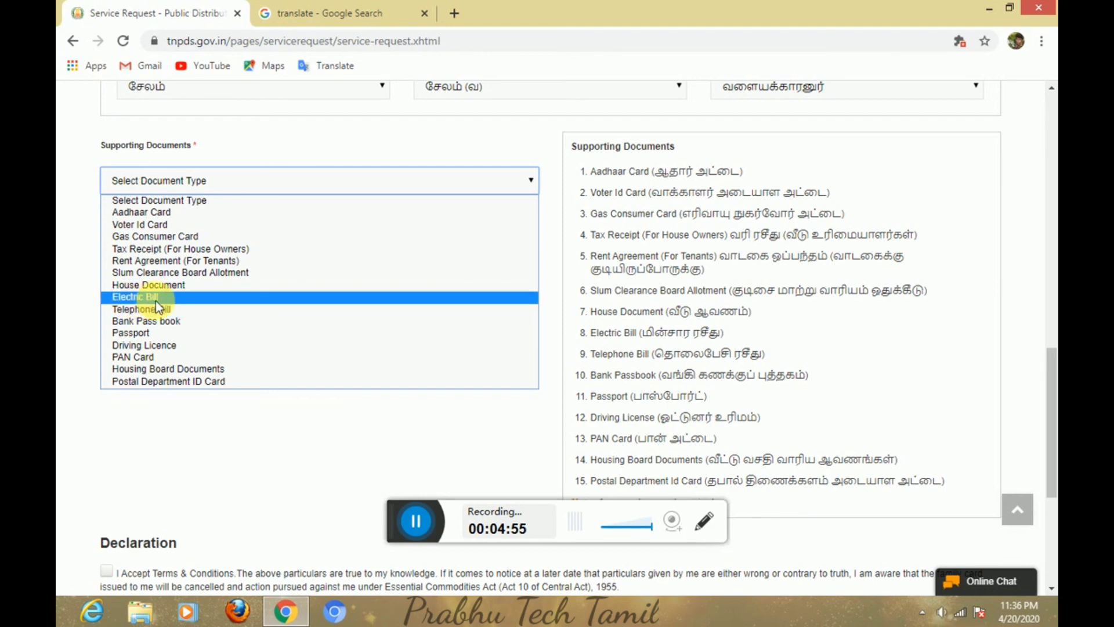
click(177, 296)
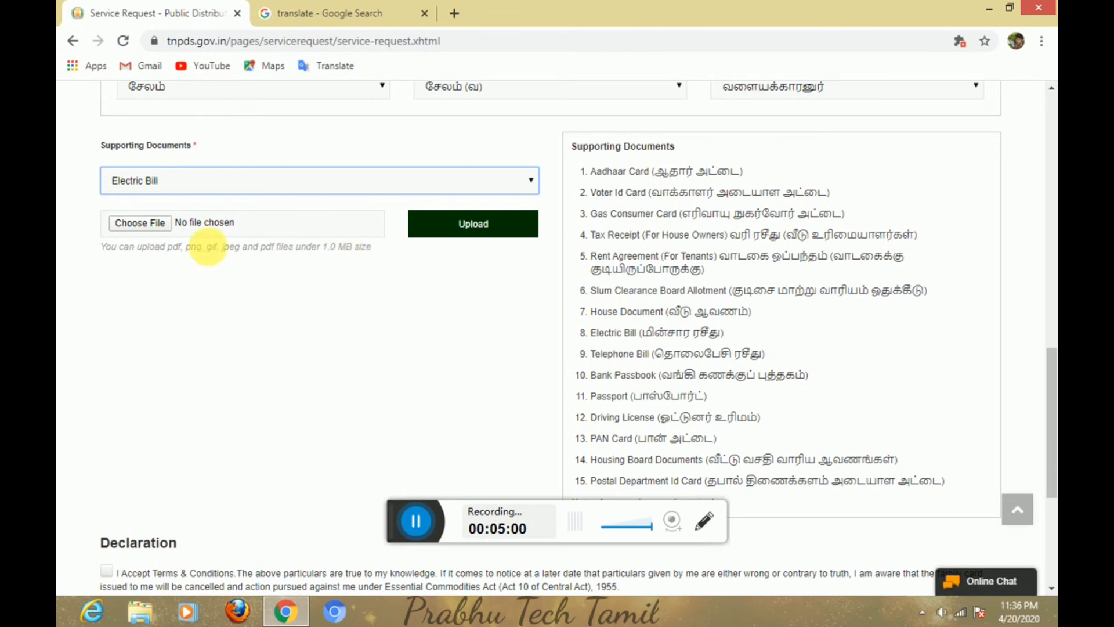
click(163, 224)
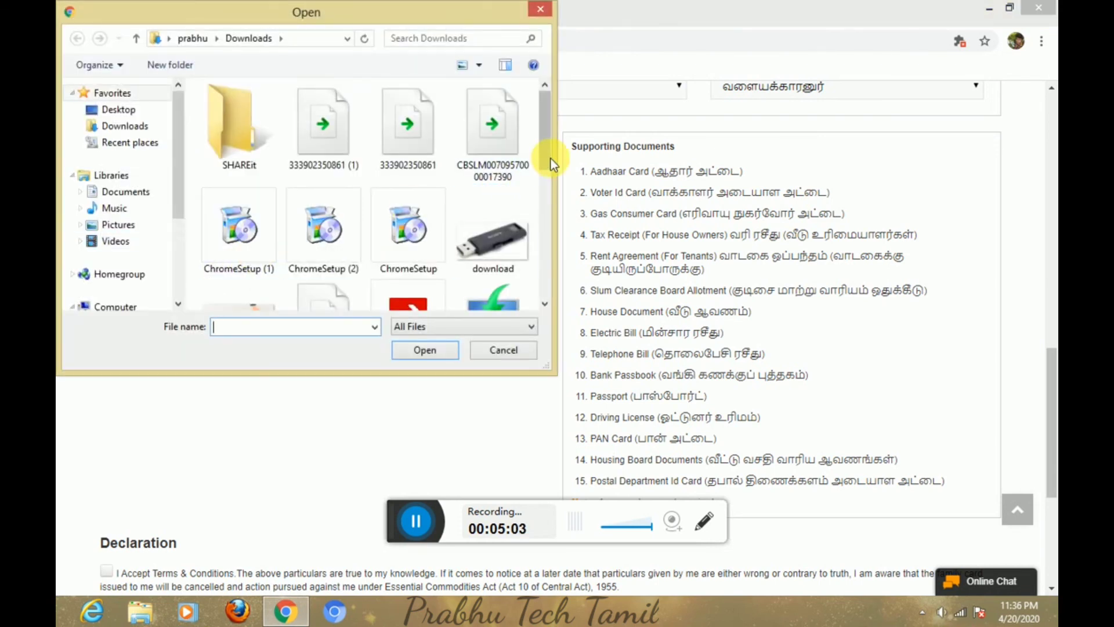
scroll(537, 186, down, 5)
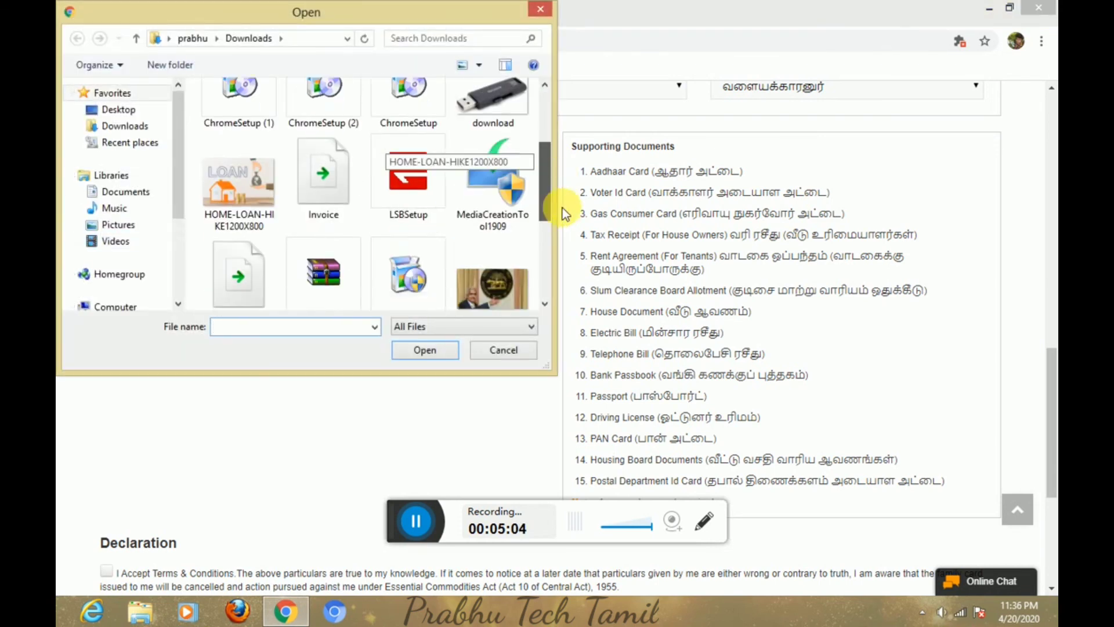
double_click(522, 205)
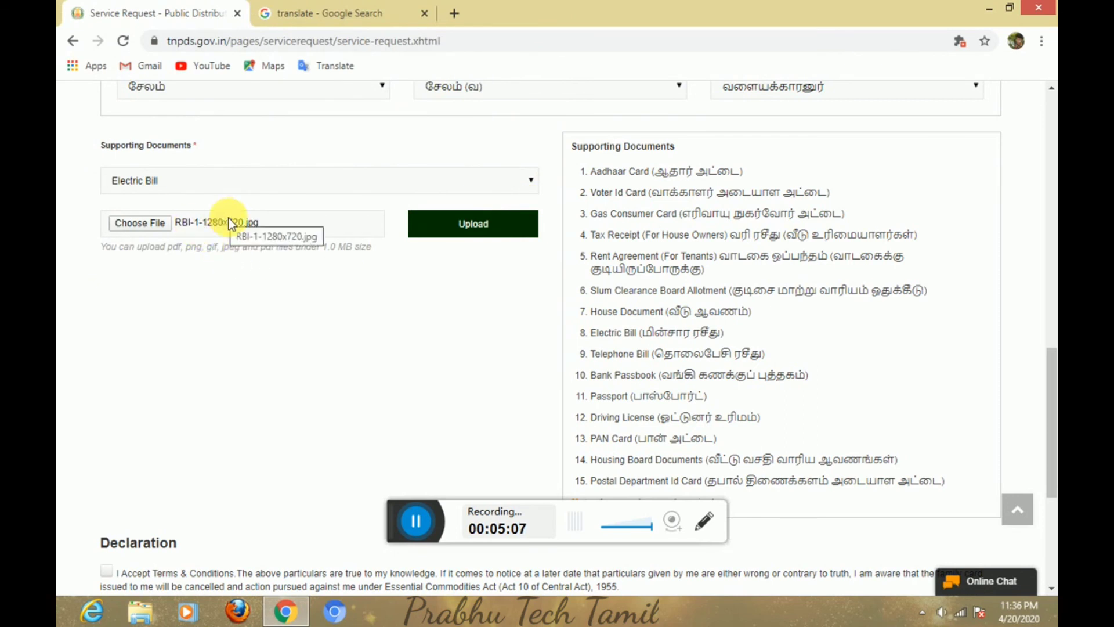
drag(323, 247, 386, 269)
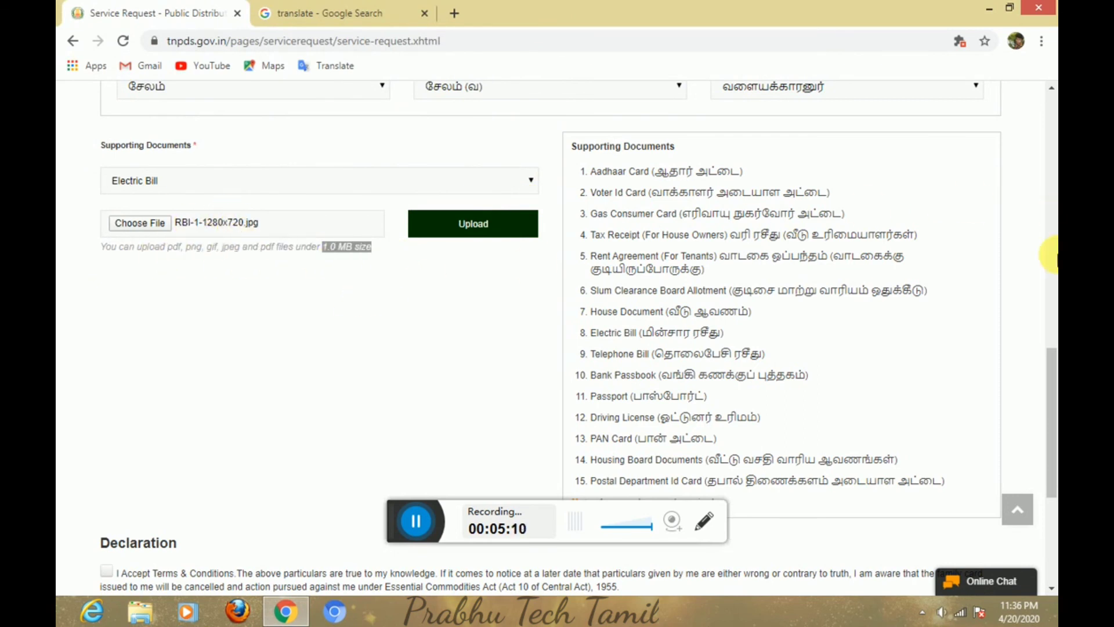
drag(1052, 368, 1051, 408)
Step: Tick 'I Accept Terms & Conditions' under Declaration and scroll down to the enabled Submit button
click(106, 458)
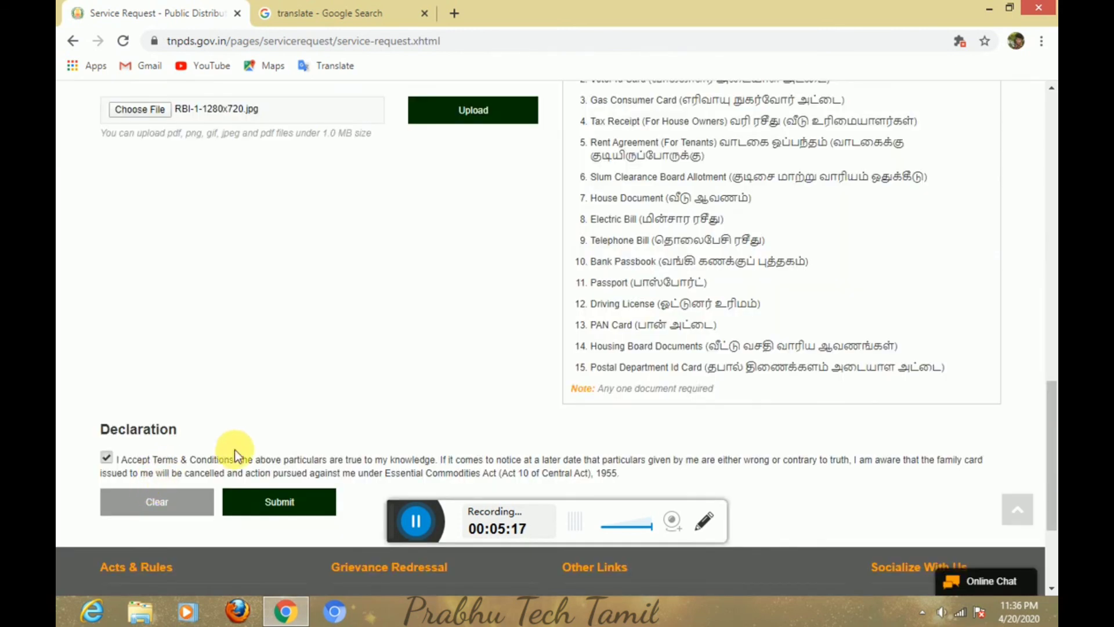
scroll(1051, 381, down, 3)
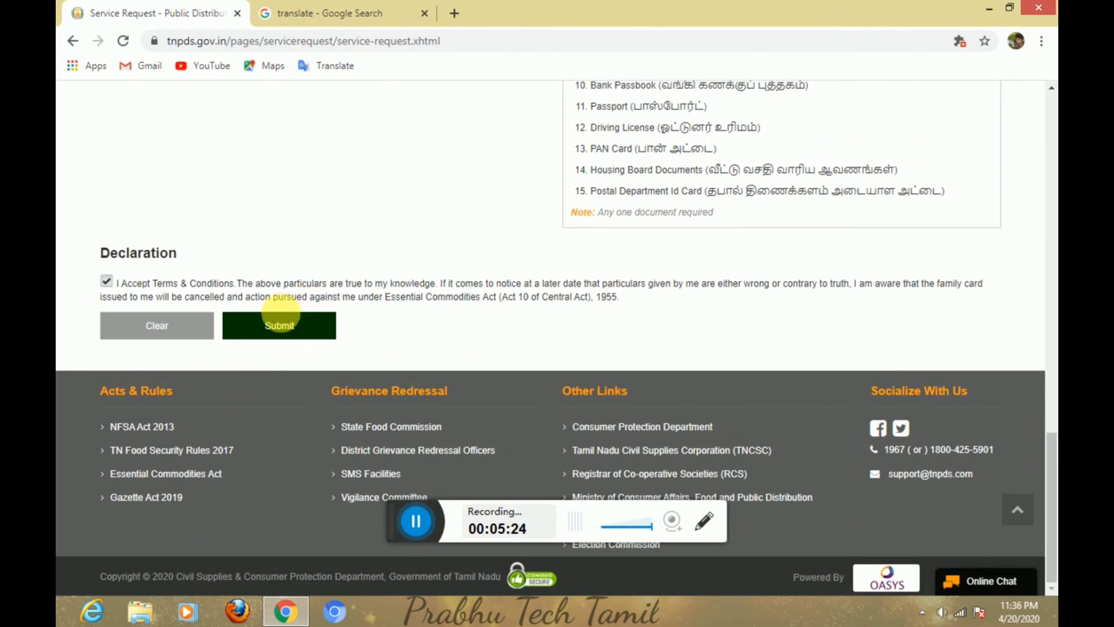
triple_click(215, 290)
click(391, 325)
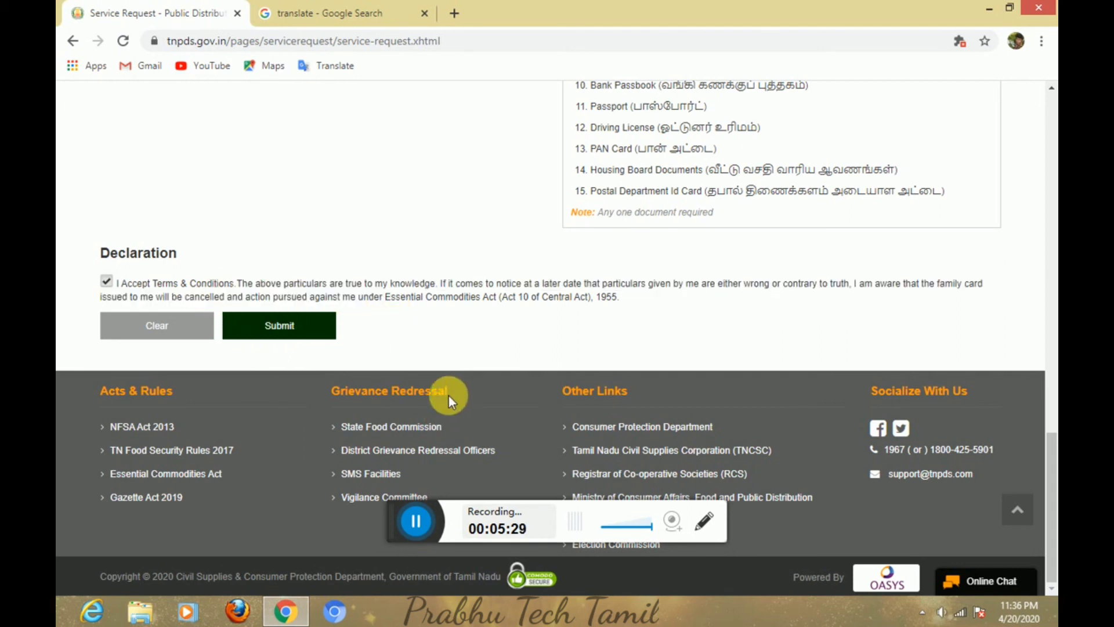